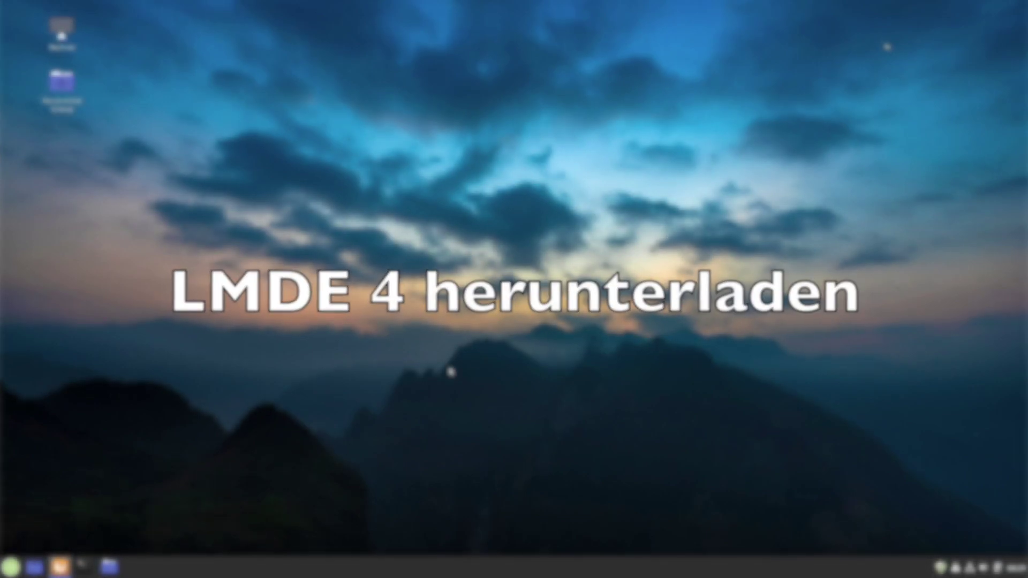
Switch to Firefox and open the LMDE 4 64-bit edition page from the Linux Mint site's download section
{"action": "left_click", "coordinate": [60, 567]}
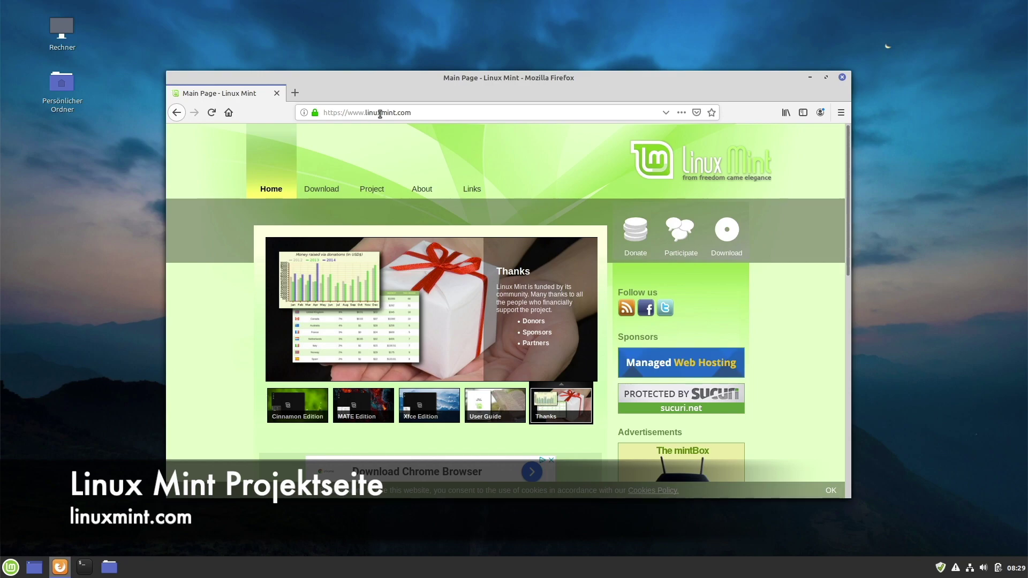
{"action": "left_click", "coordinate": [324, 190]}
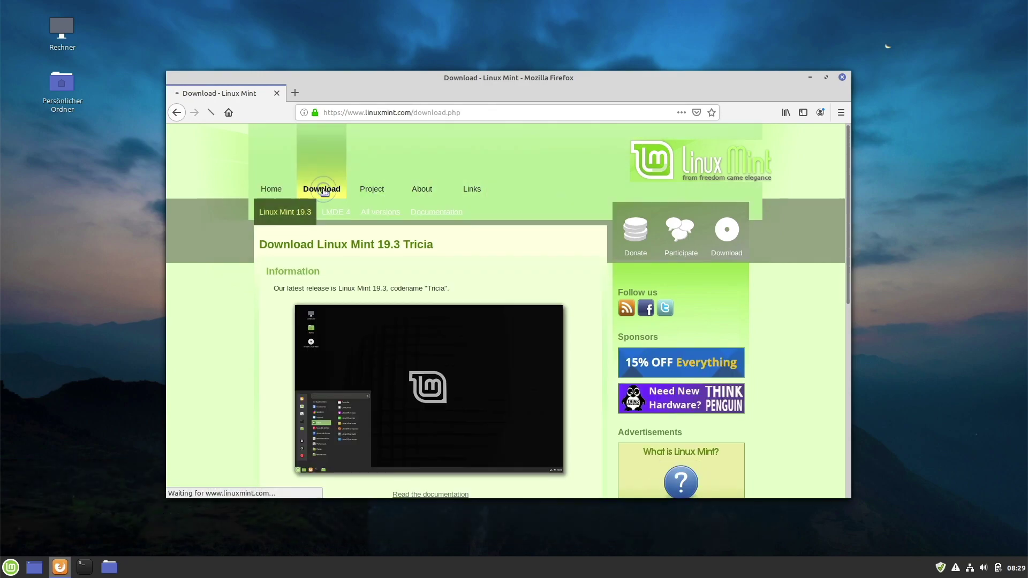
{"action": "left_click", "coordinate": [336, 213]}
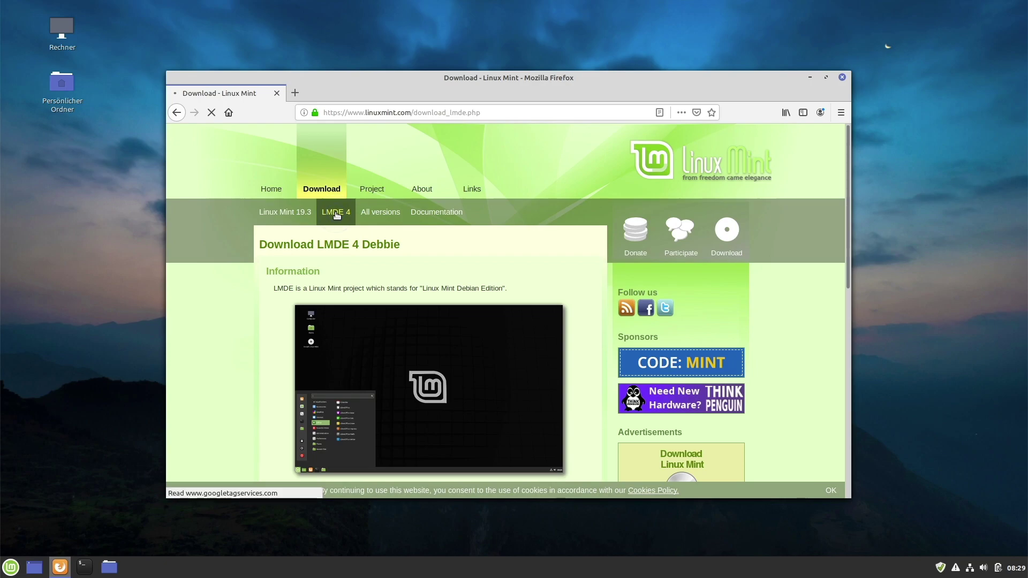
{"action": "scroll", "coordinate": [364, 251], "scroll_direction": "down", "scroll_amount": 5}
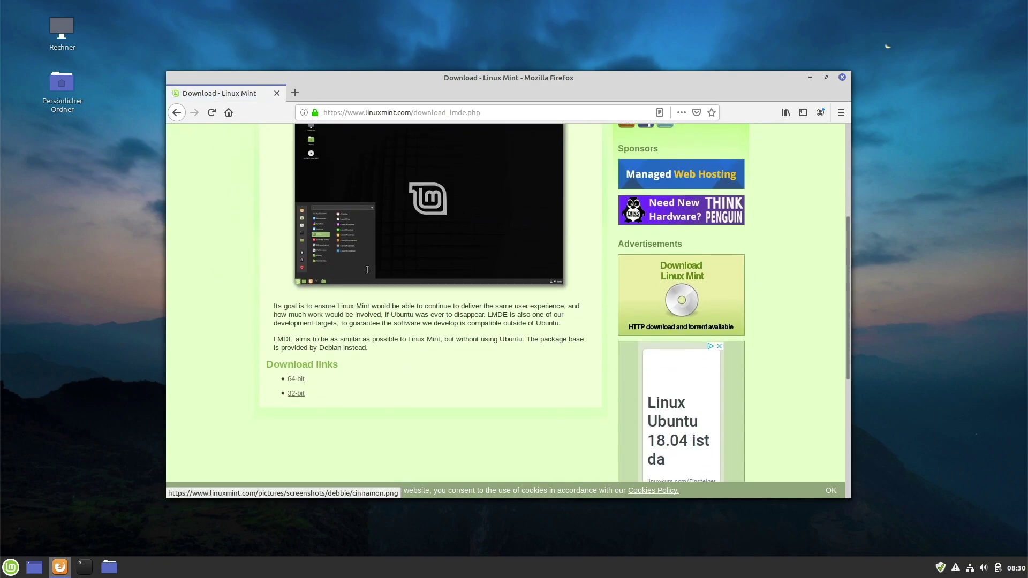
{"action": "scroll", "coordinate": [299, 283], "scroll_direction": "down", "scroll_amount": 3}
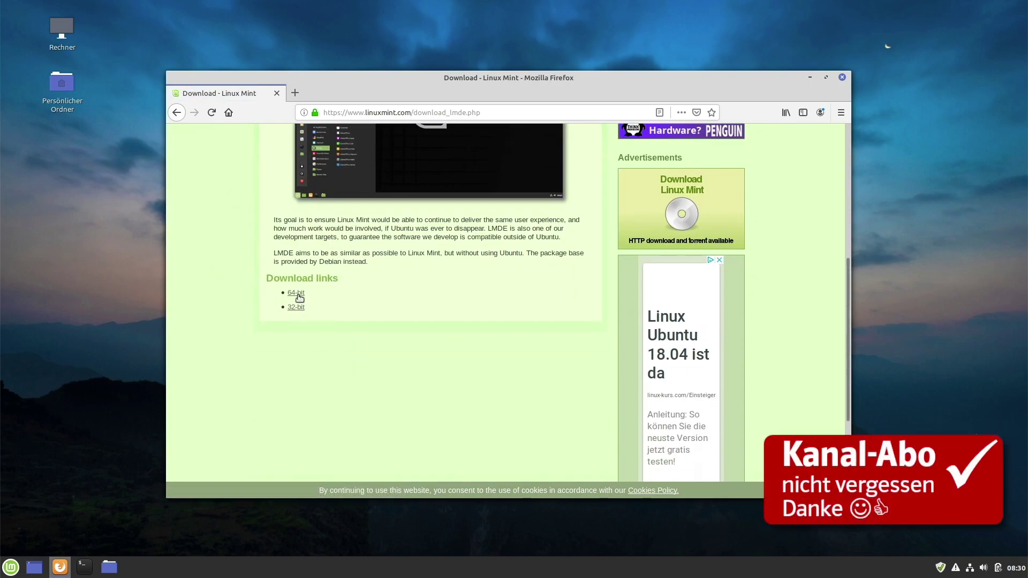
{"action": "left_click", "coordinate": [296, 293]}
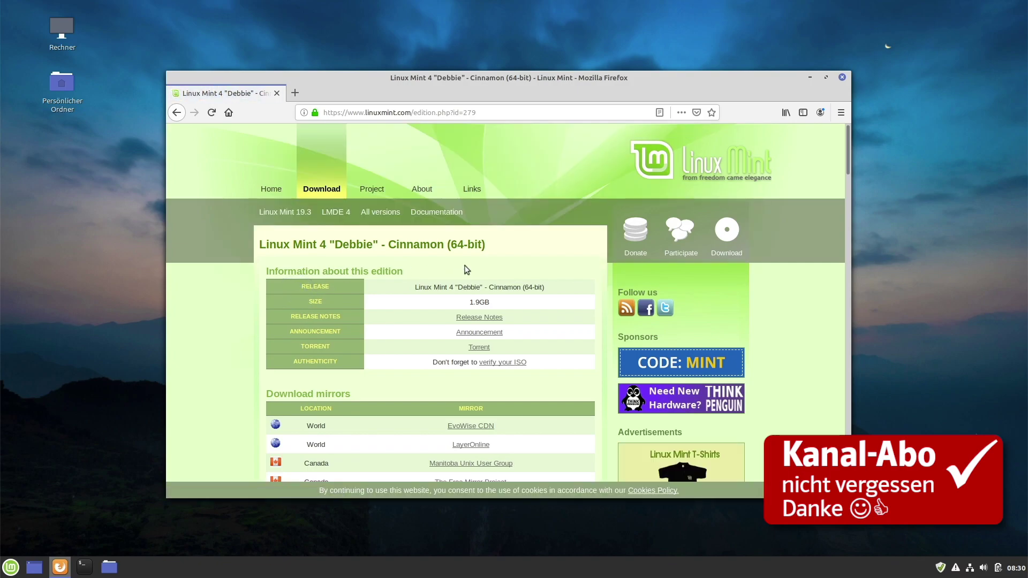
Look through the edition details and the list of download mirrors as far as the German servers
{"action": "scroll", "coordinate": [465, 287], "scroll_direction": "down", "scroll_amount": 5}
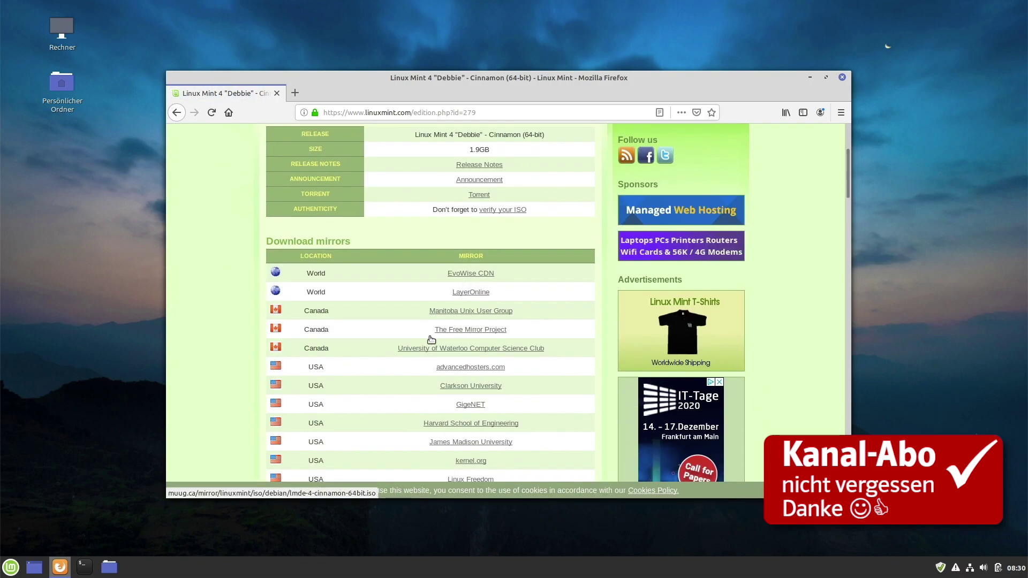
{"action": "scroll", "coordinate": [429, 336], "scroll_direction": "down", "scroll_amount": 14}
{"action": "scroll", "coordinate": [429, 341], "scroll_direction": "down", "scroll_amount": 11}
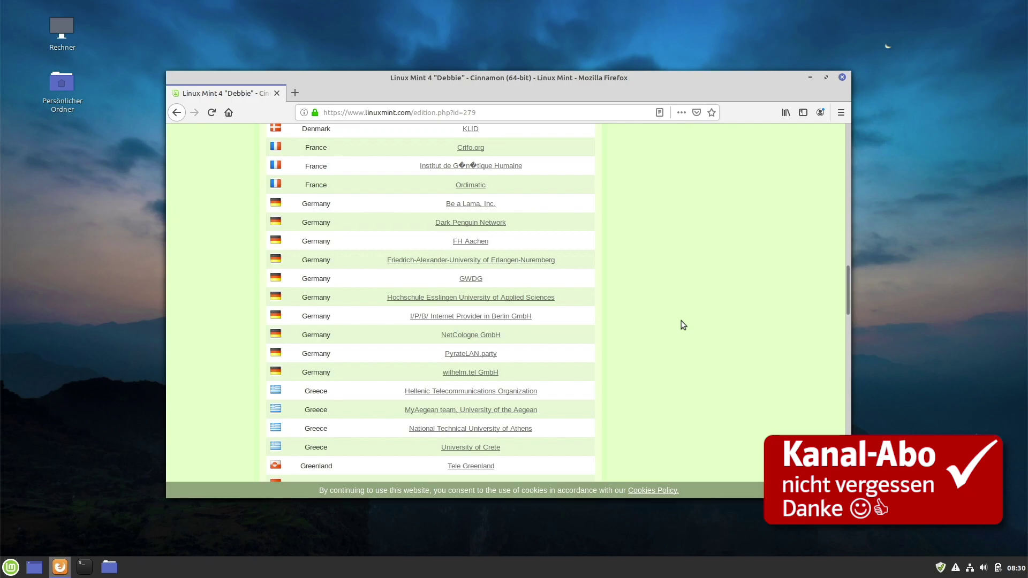
Return to the LMDE 4 download page and view its description and the 64-bit and 32-bit download links
{"action": "left_click_drag", "start_coordinate": [847, 280], "coordinate": [849, 76]}
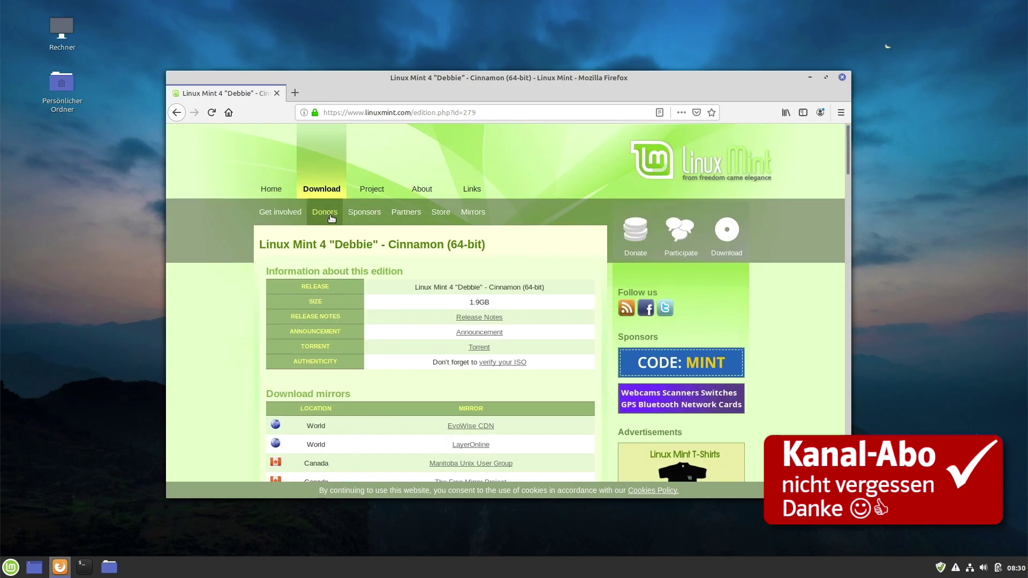
{"action": "left_click", "coordinate": [336, 212]}
{"action": "scroll", "coordinate": [404, 338], "scroll_direction": "down", "scroll_amount": 5}
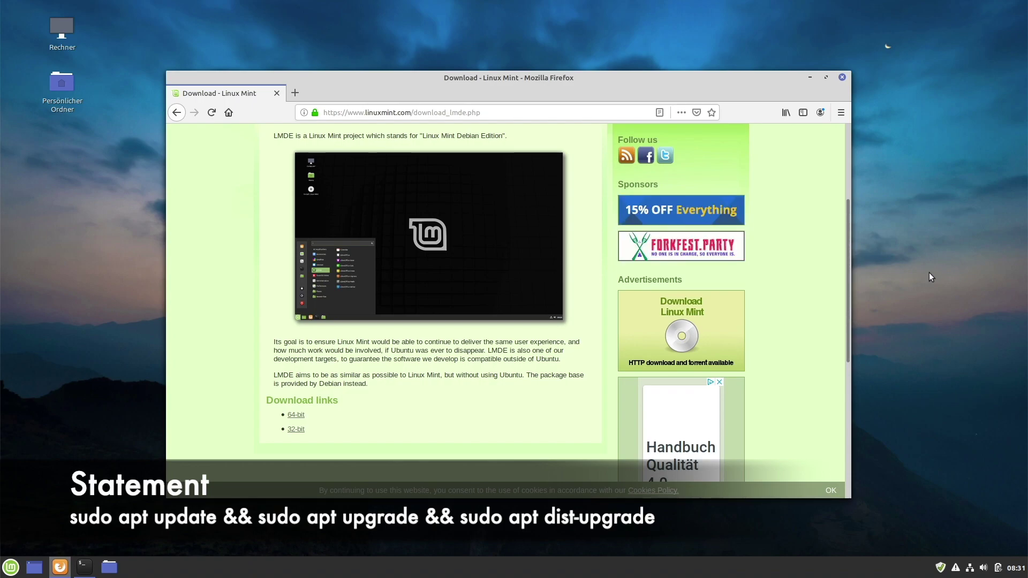
Switch to the terminal and check the disk space usage with df -h
{"action": "left_click", "coordinate": [82, 574]}
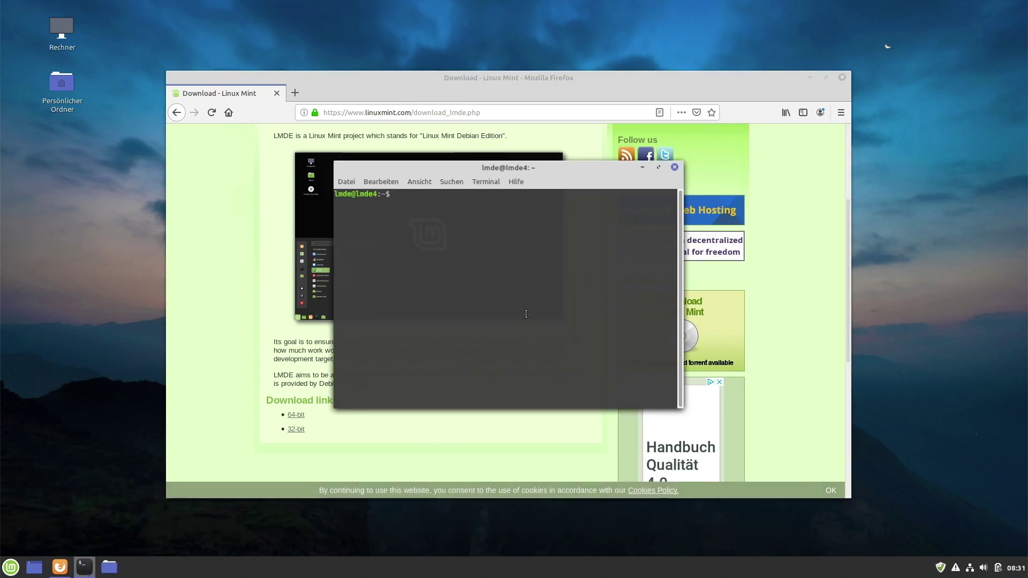
{"action": "type", "text": "df -h"}
{"action": "key", "text": "Return"}
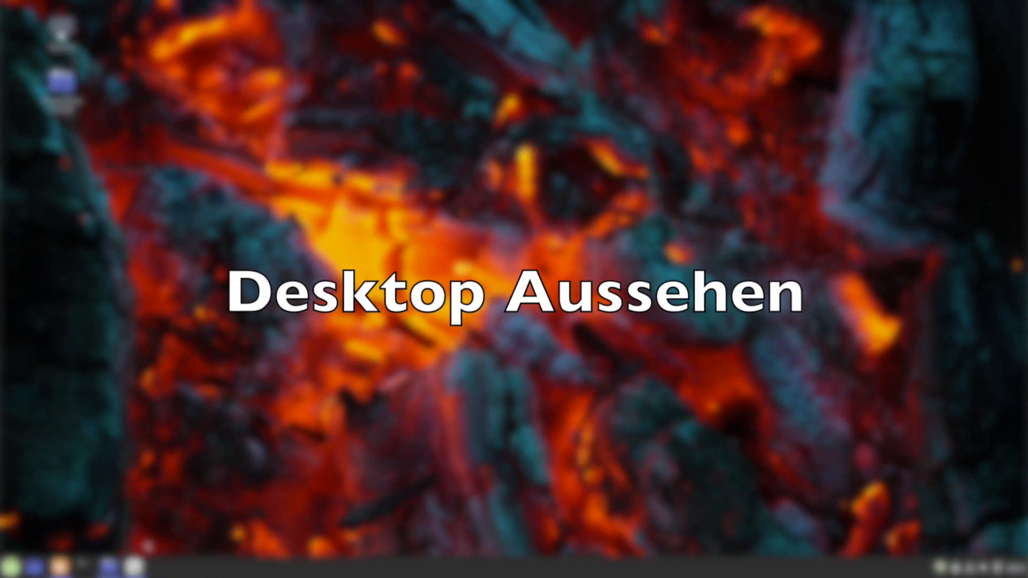
Show the home folder in the file manager and move its window toward the lower right of the desktop
{"action": "left_click", "coordinate": [109, 566]}
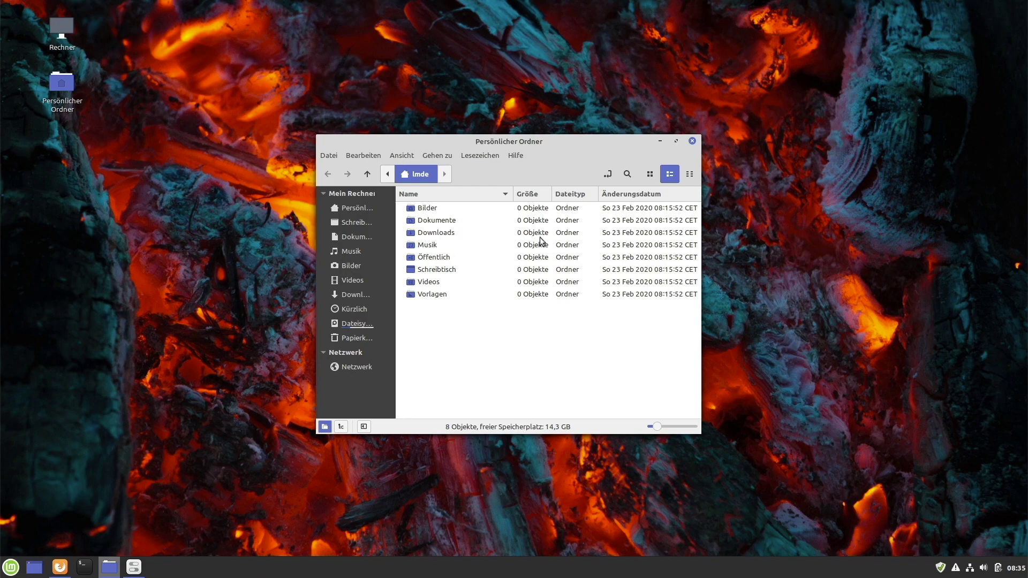
{"action": "left_click_drag", "start_coordinate": [586, 140], "coordinate": [769, 236]}
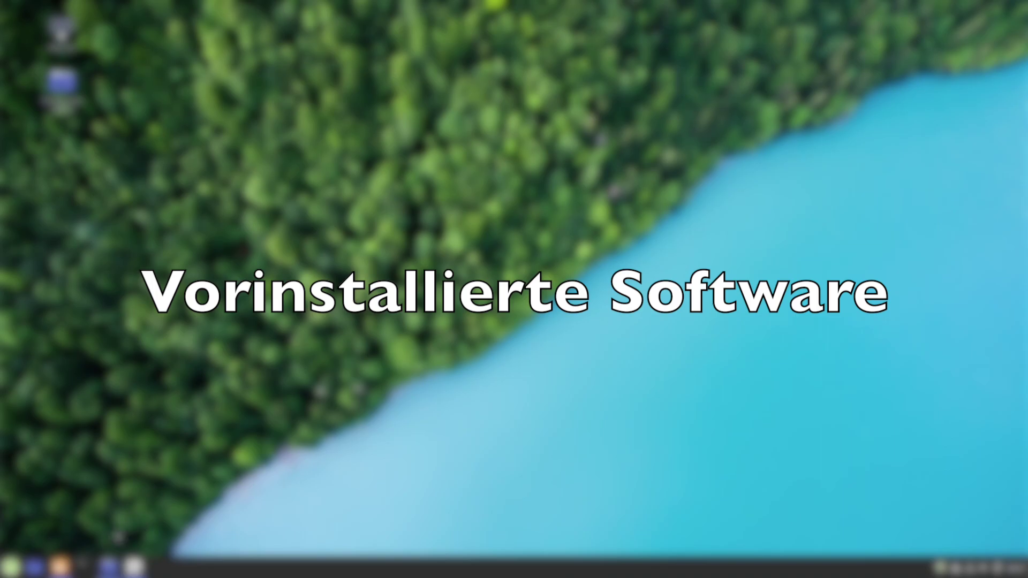
Open a terminal and query the installed kernel version with uname -r
{"action": "key", "text": "ctrl+alt+t"}
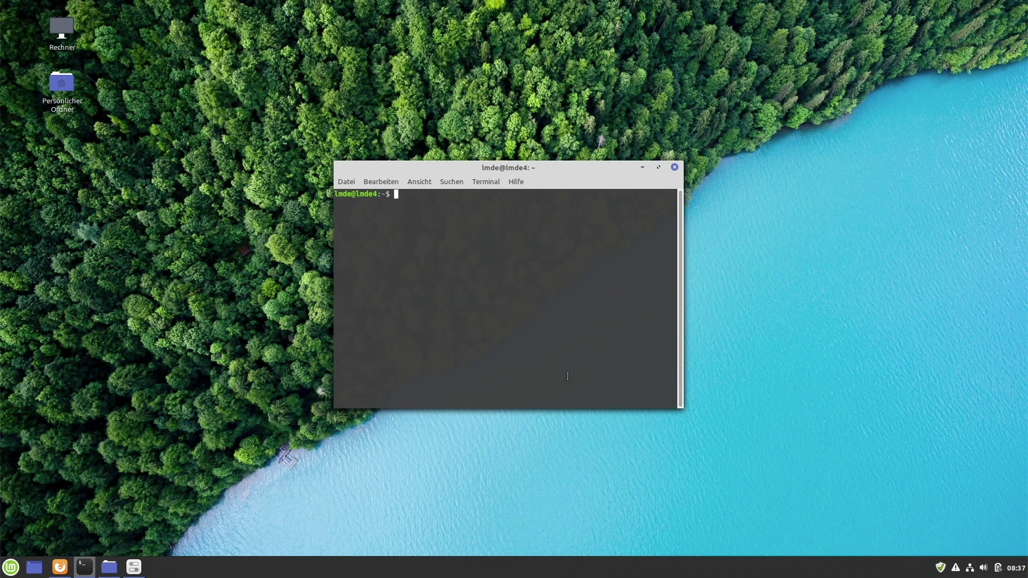
{"action": "type", "text": "uname -r"}
{"action": "key", "text": "Return"}
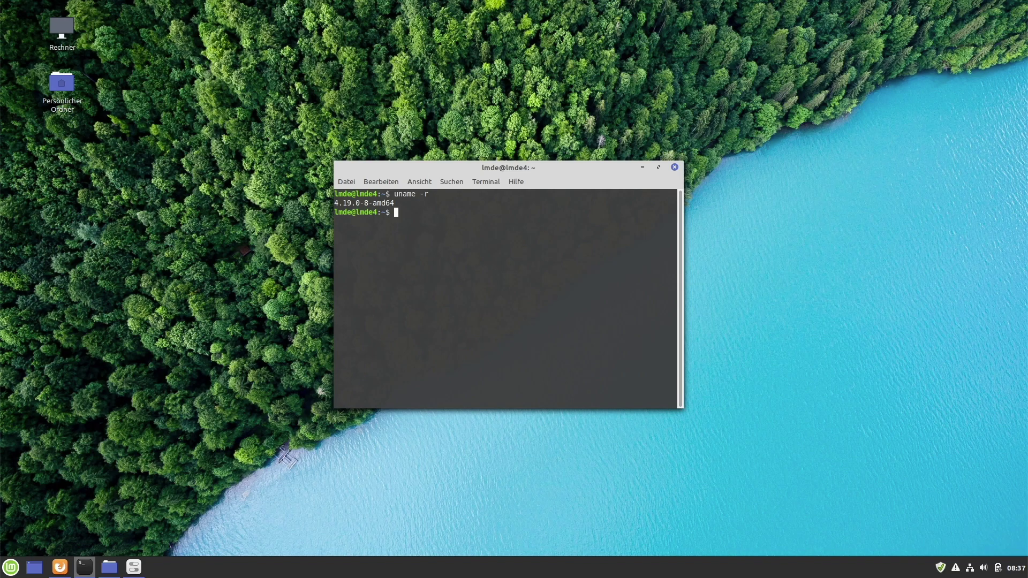
Query the browser and mail client versions with firefox -v and thunderbird -v, and move the terminal window aside
{"action": "type", "text": "f"}
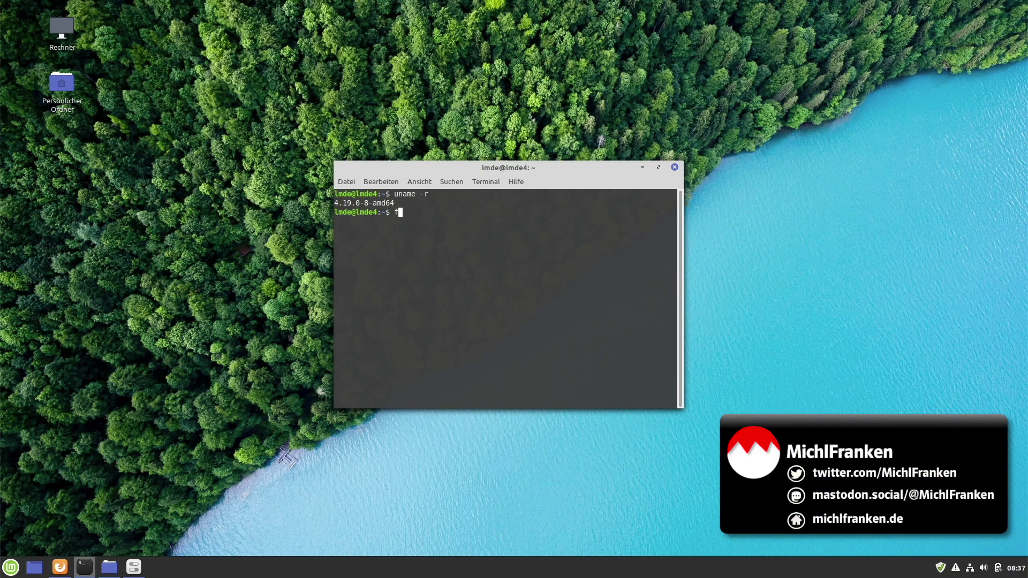
{"action": "type", "text": "irefox -v"}
{"action": "key", "text": "Return"}
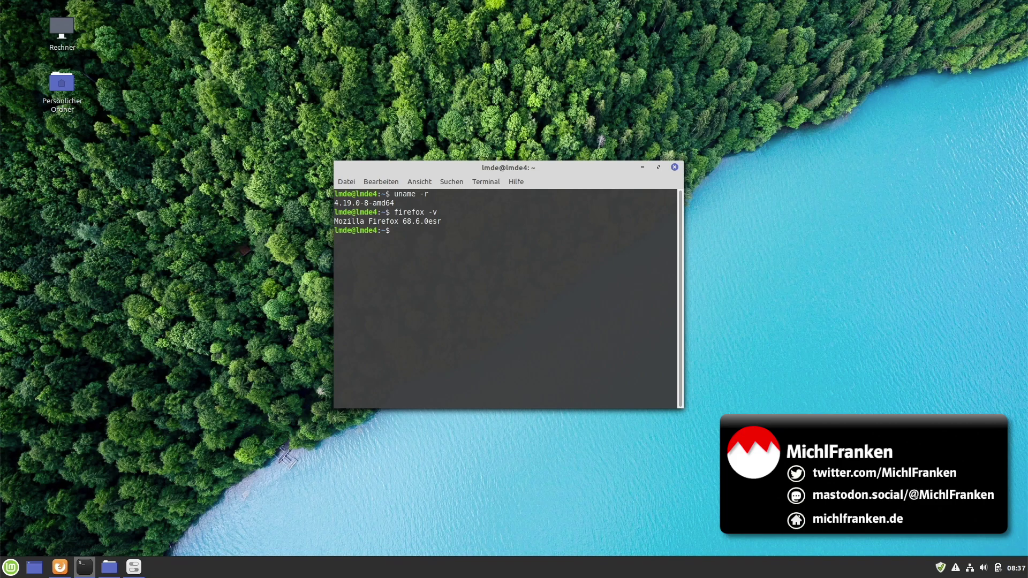
{"action": "type", "text": "thunderbird -v"}
{"action": "key", "text": "Return"}
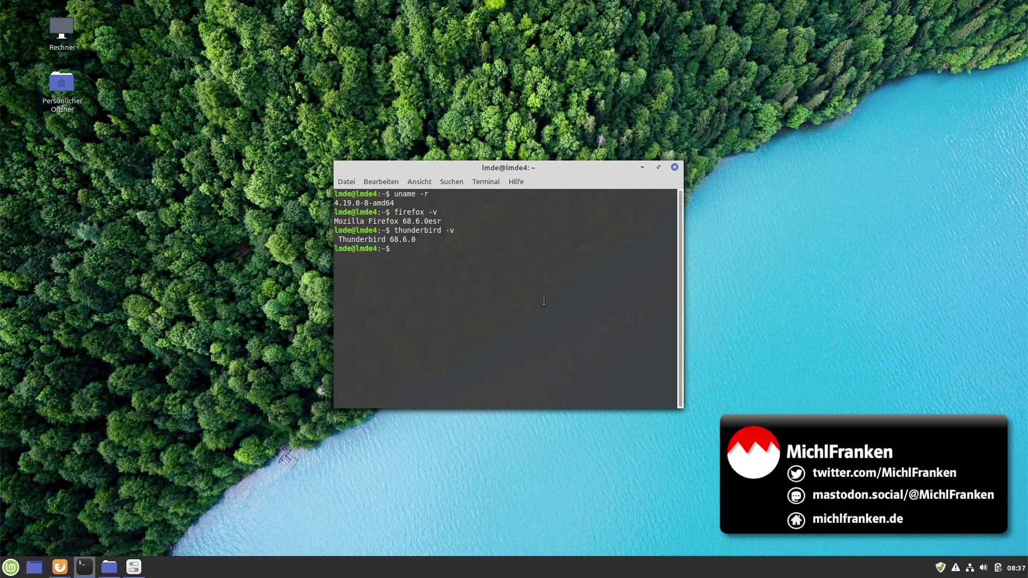
{"action": "left_click_drag", "start_coordinate": [563, 173], "coordinate": [789, 131]}
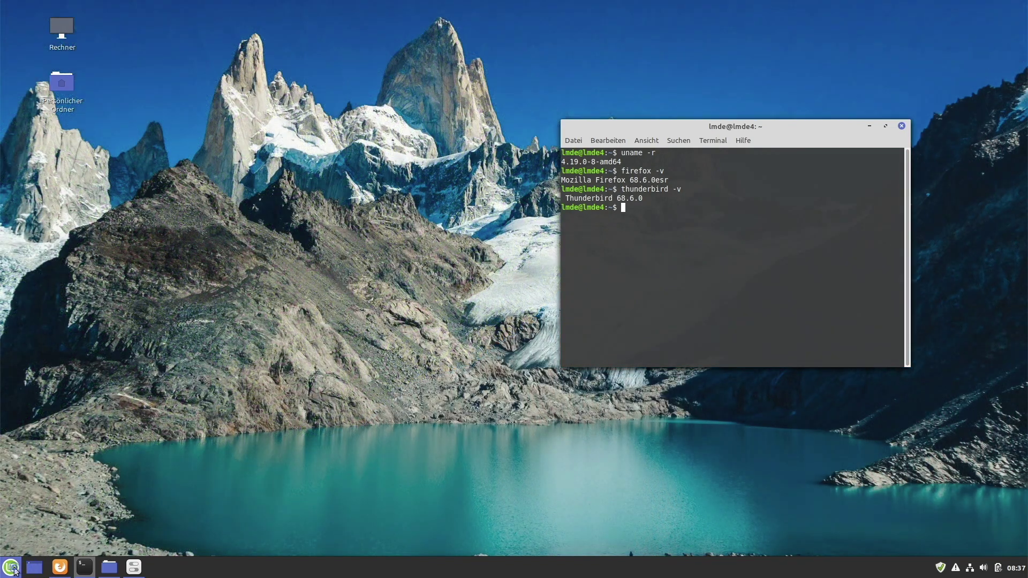
Launch LibreOffice Writer, check the version information in its About dialog, and close the dialog
{"action": "left_click", "coordinate": [11, 567]}
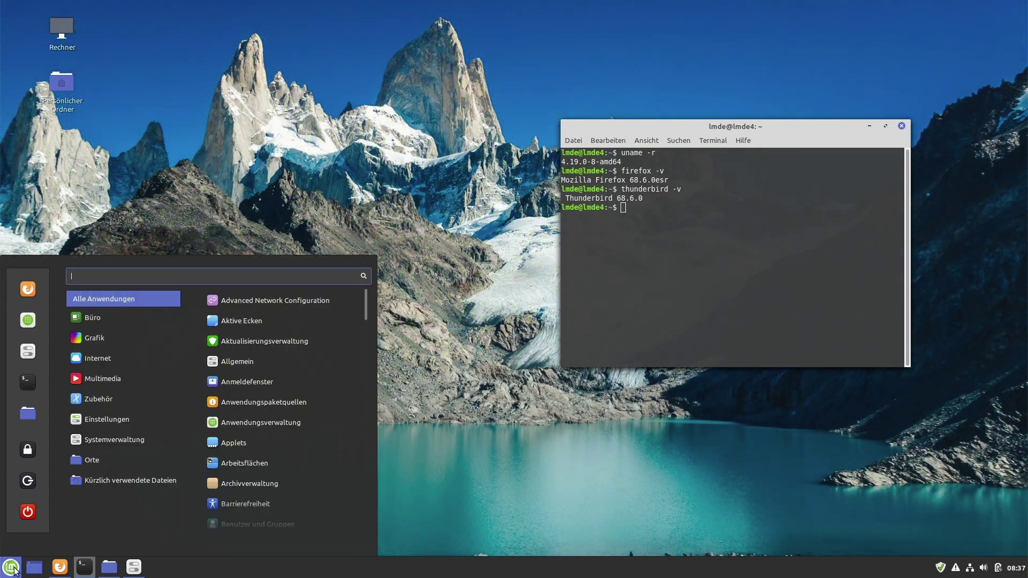
{"action": "mouse_move", "coordinate": [96, 322]}
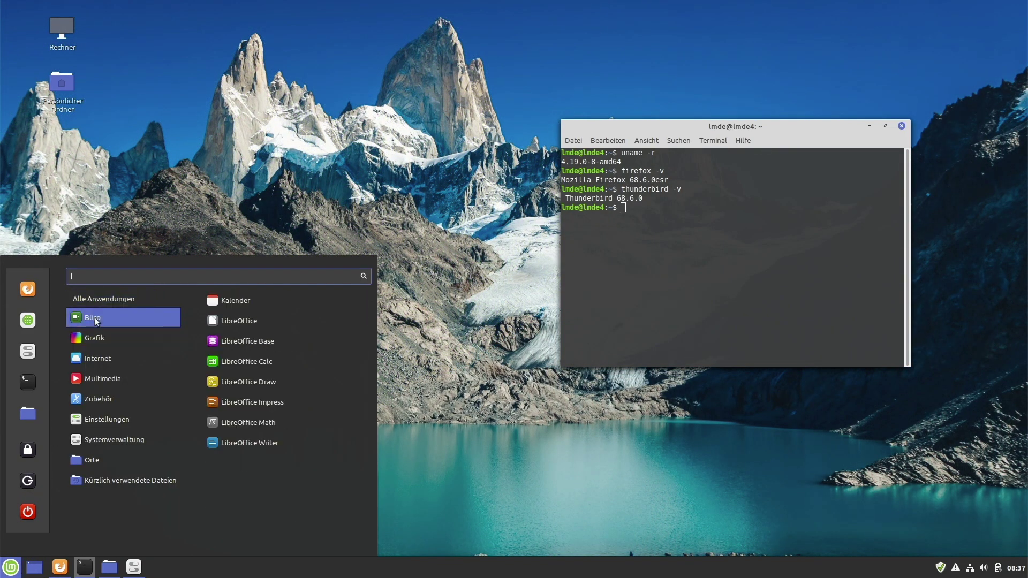
{"action": "left_click", "coordinate": [262, 446]}
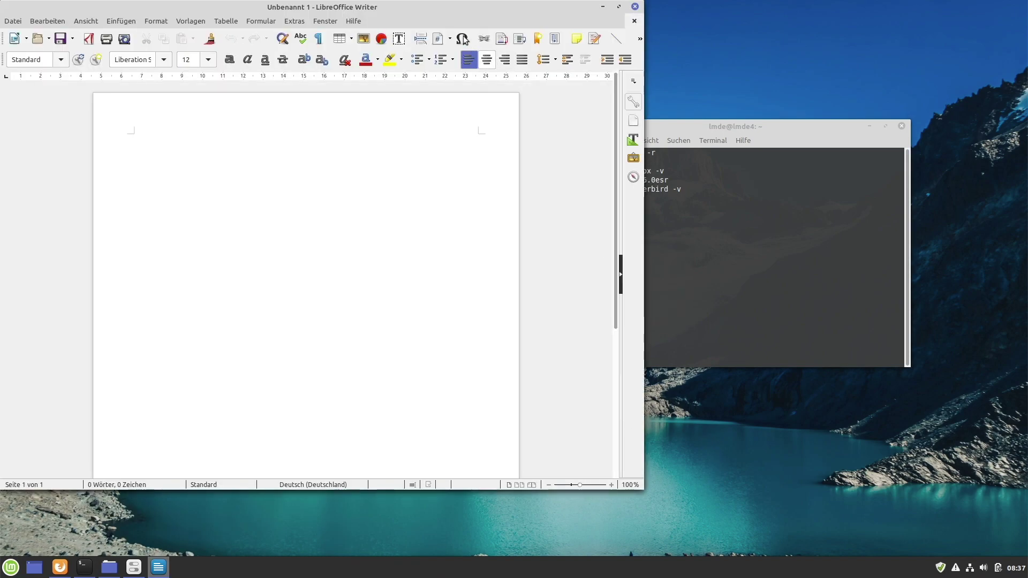
{"action": "left_click", "coordinate": [354, 21]}
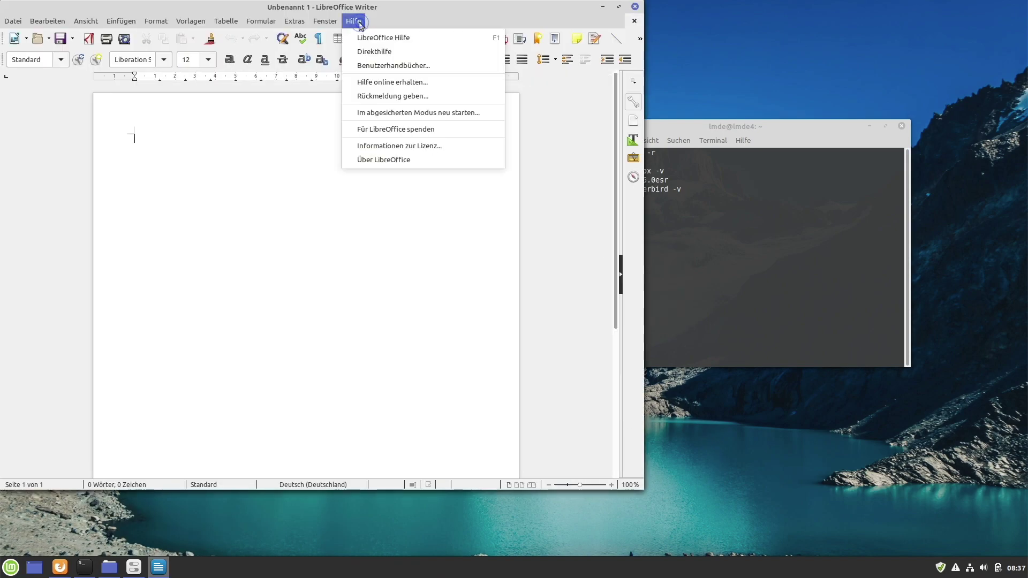
{"action": "left_click", "coordinate": [378, 159]}
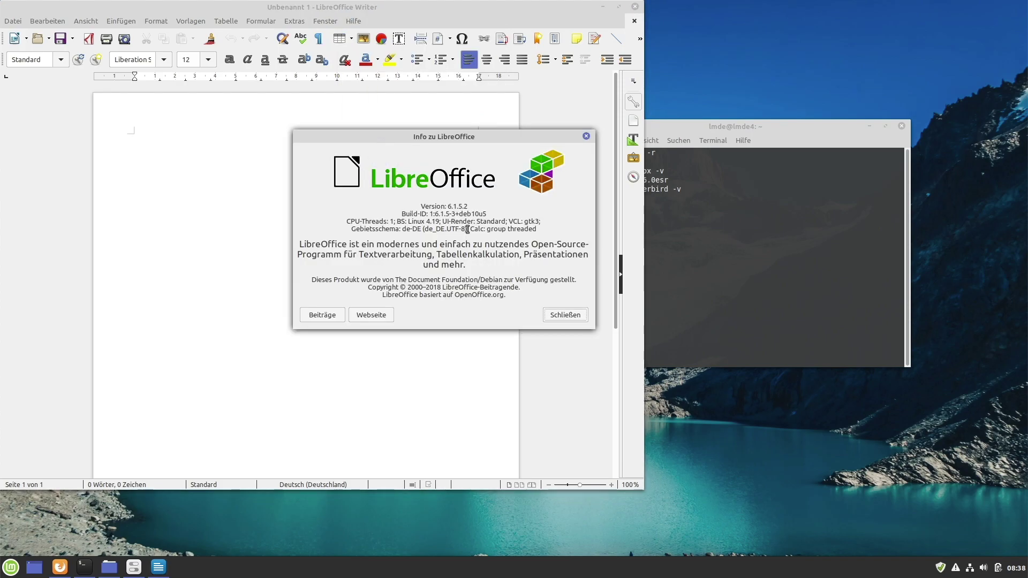
{"action": "left_click", "coordinate": [586, 136]}
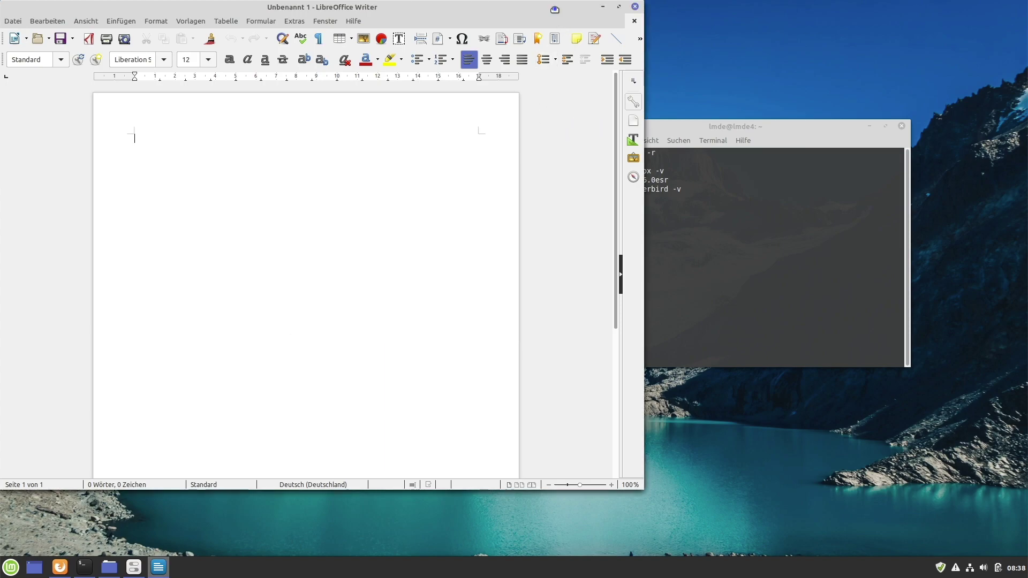
Move the Writer window away from the screen corner, and minimize both Writer and the terminal
{"action": "left_click_drag", "start_coordinate": [557, 12], "coordinate": [655, 29]}
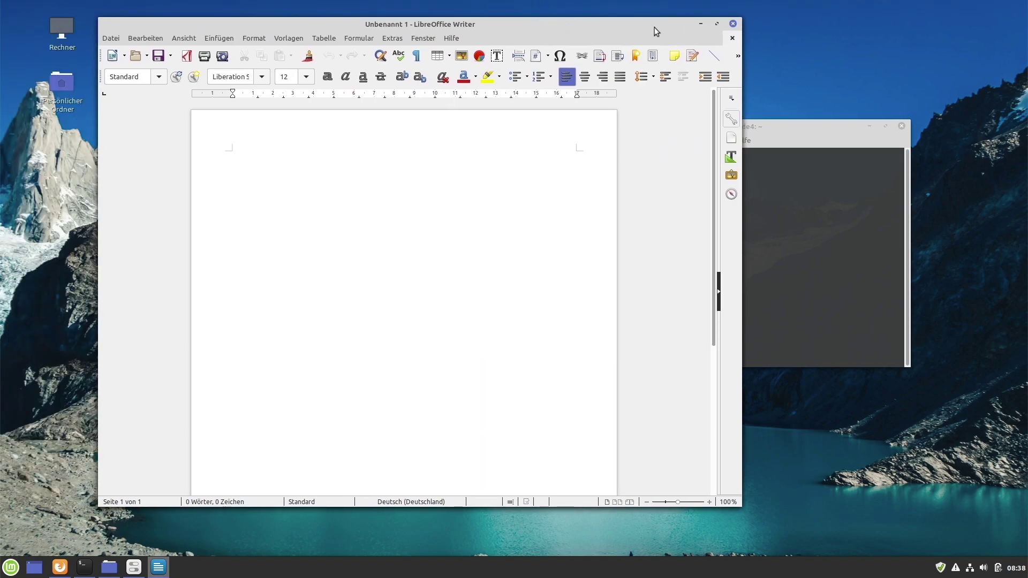
{"action": "left_click", "coordinate": [701, 25]}
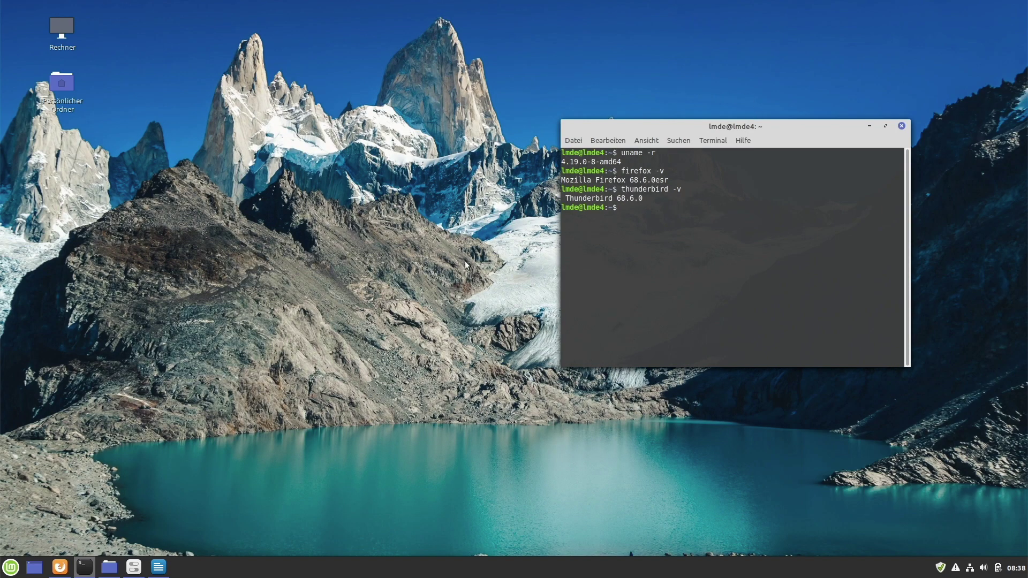
{"action": "left_click", "coordinate": [869, 126]}
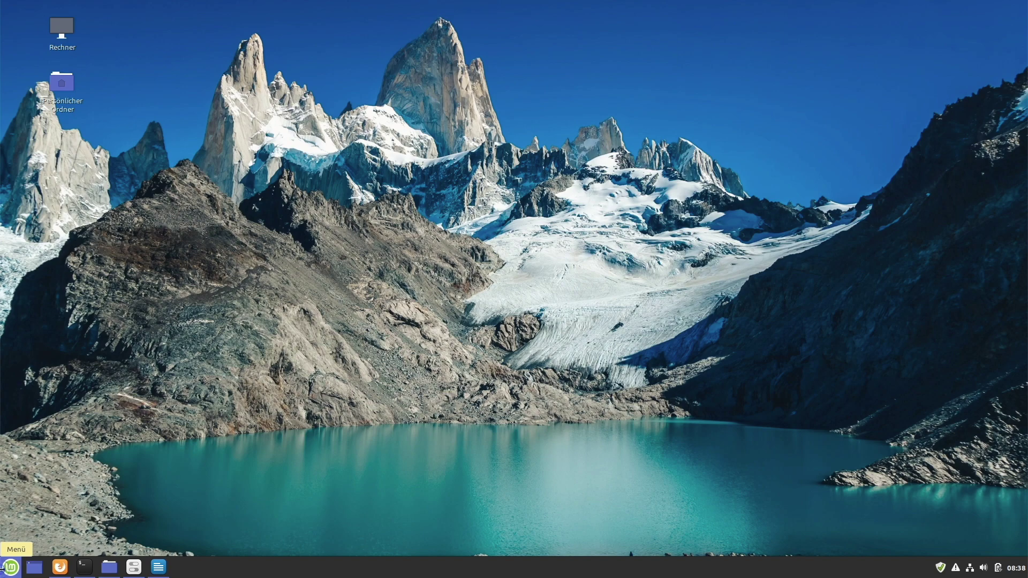
Examine the complete alphabetical list of preinstalled applications, from Advanced Network Configuration through Zeichnung, and close the application list
{"action": "left_click", "coordinate": [6, 569]}
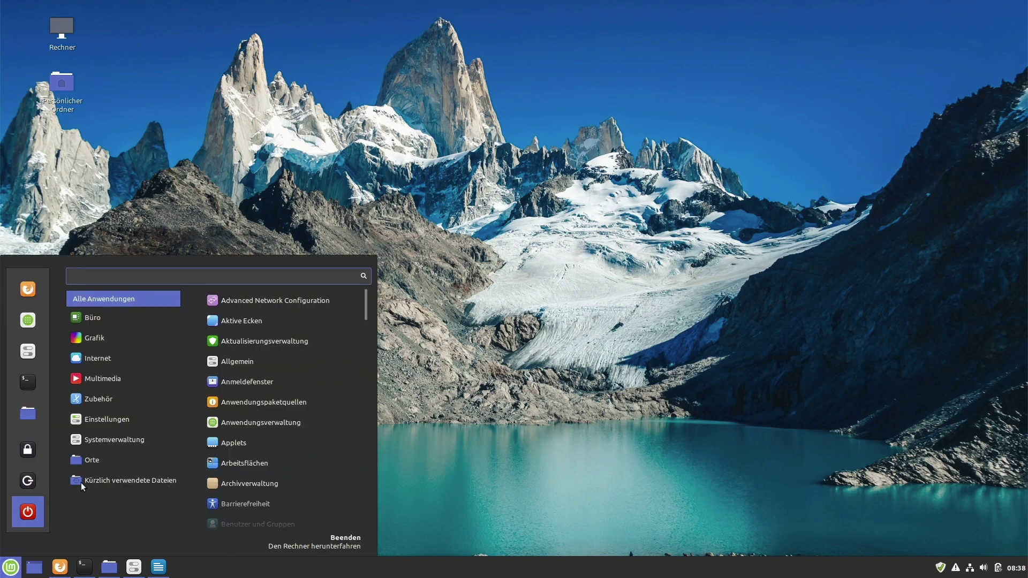
{"action": "mouse_move", "coordinate": [120, 298]}
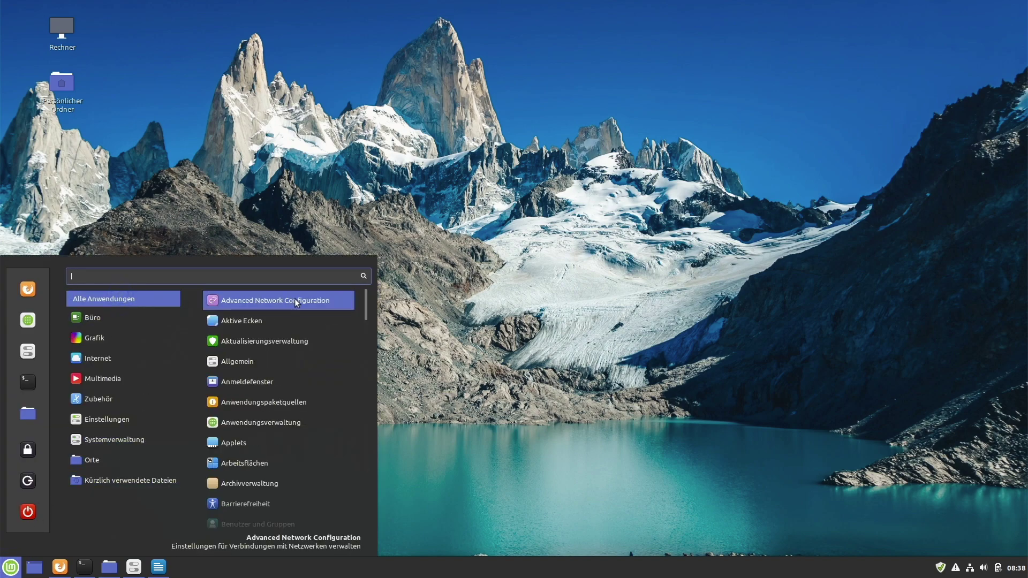
{"action": "scroll", "coordinate": [305, 324], "scroll_direction": "down", "scroll_amount": 3}
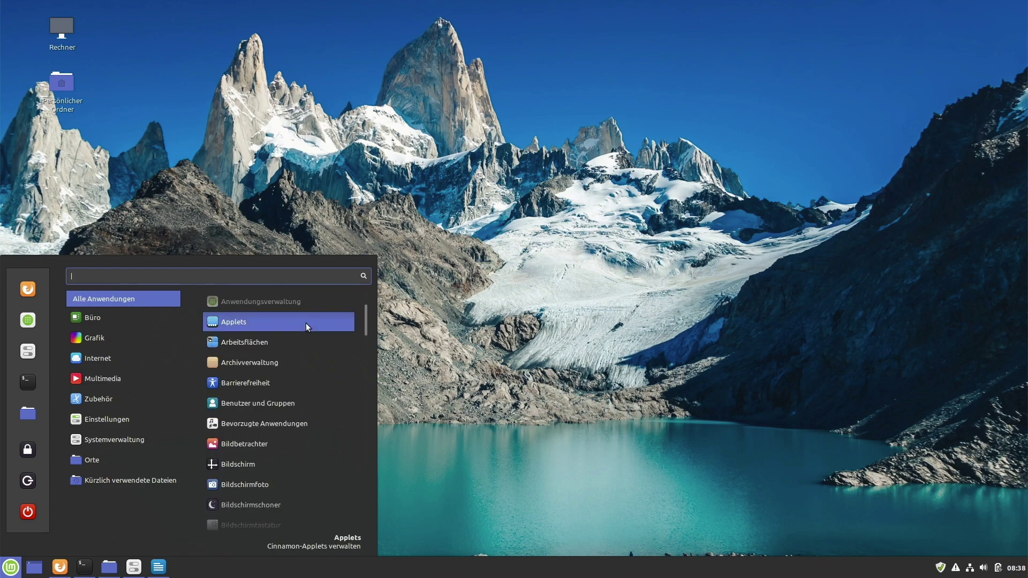
{"action": "scroll", "coordinate": [306, 323], "scroll_direction": "down", "scroll_amount": 1}
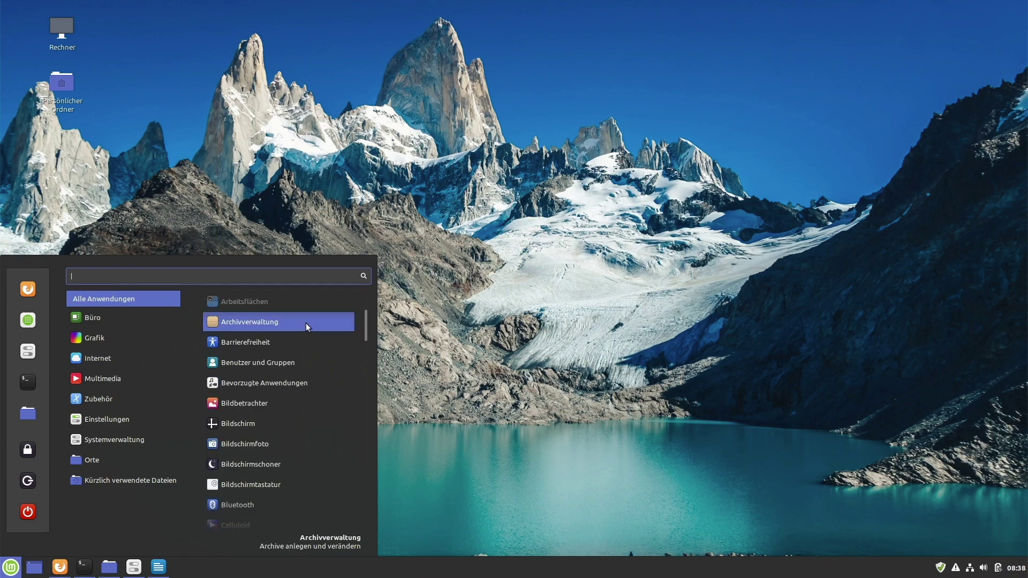
{"action": "scroll", "coordinate": [306, 323], "scroll_direction": "down", "scroll_amount": 1}
{"action": "scroll", "coordinate": [306, 323], "scroll_direction": "down", "scroll_amount": 1}
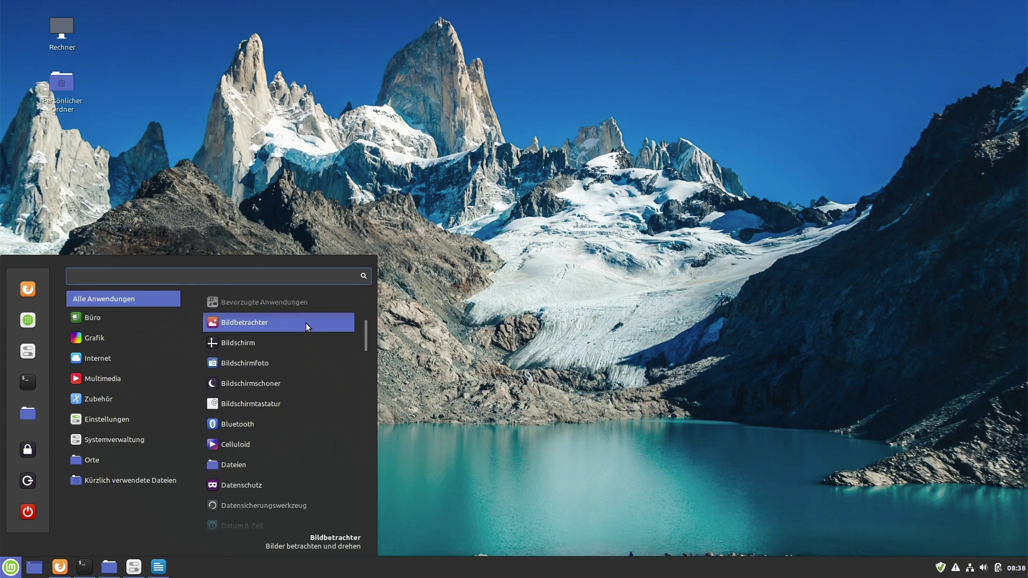
{"action": "scroll", "coordinate": [306, 323], "scroll_direction": "down", "scroll_amount": 1}
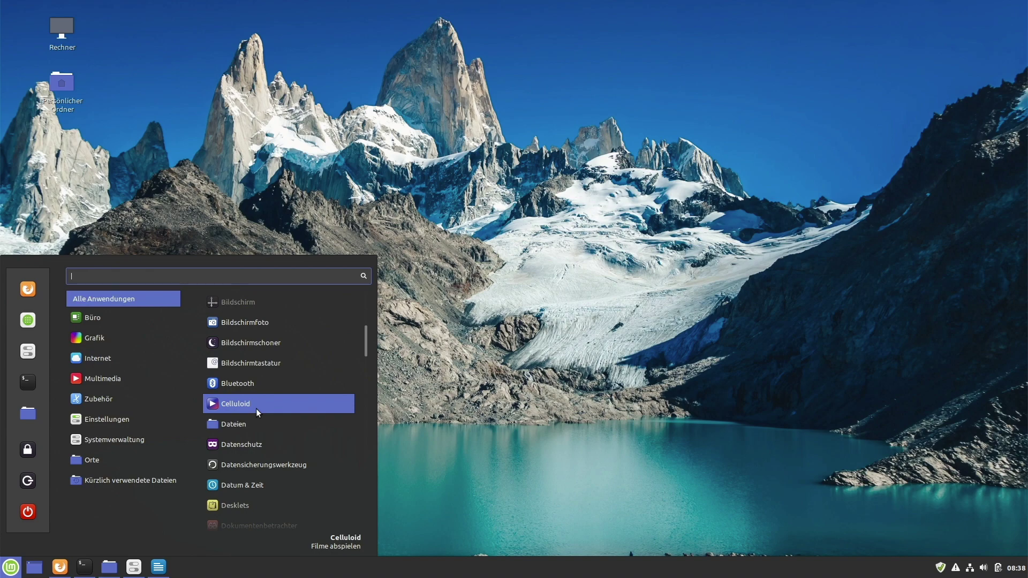
{"action": "scroll", "coordinate": [256, 409], "scroll_direction": "down", "scroll_amount": 2}
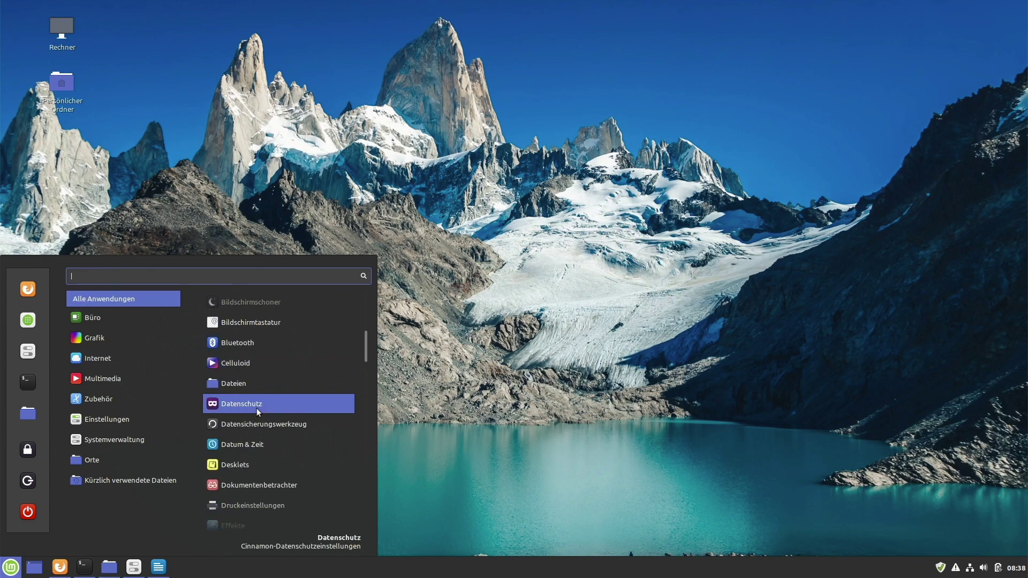
{"action": "scroll", "coordinate": [263, 402], "scroll_direction": "down", "scroll_amount": 1}
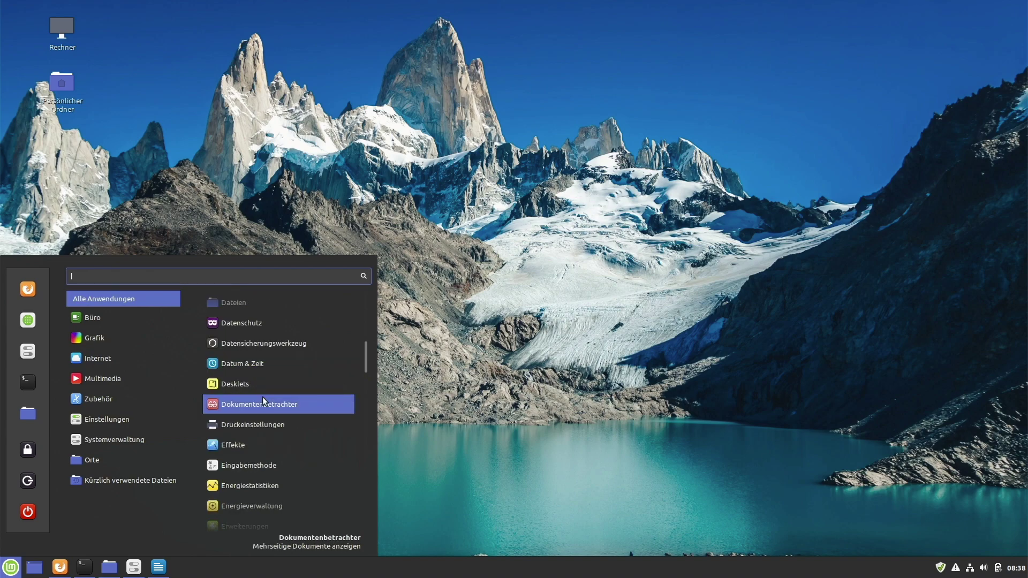
{"action": "scroll", "coordinate": [263, 401], "scroll_direction": "down", "scroll_amount": 2}
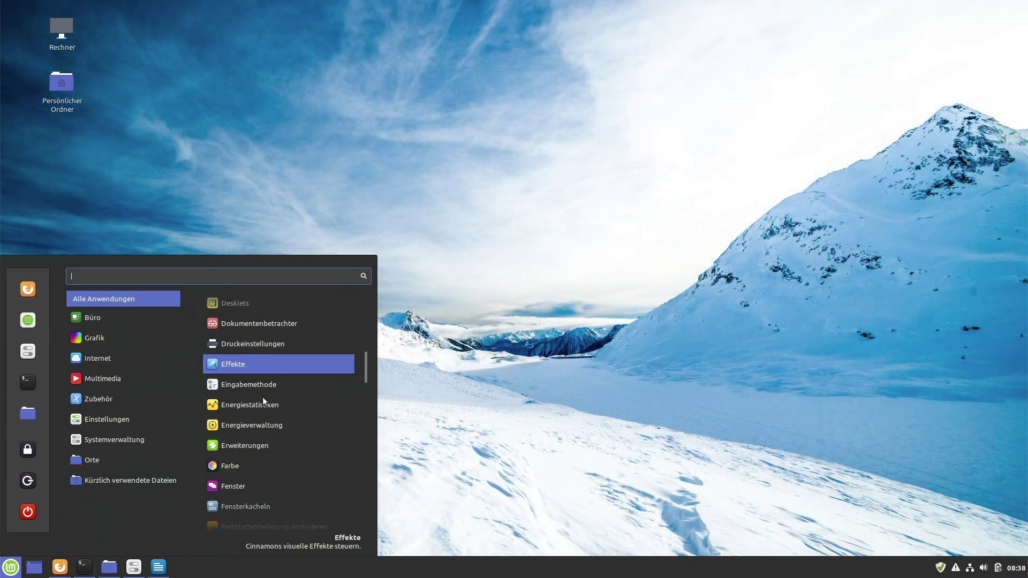
{"action": "scroll", "coordinate": [262, 398], "scroll_direction": "down", "scroll_amount": 1}
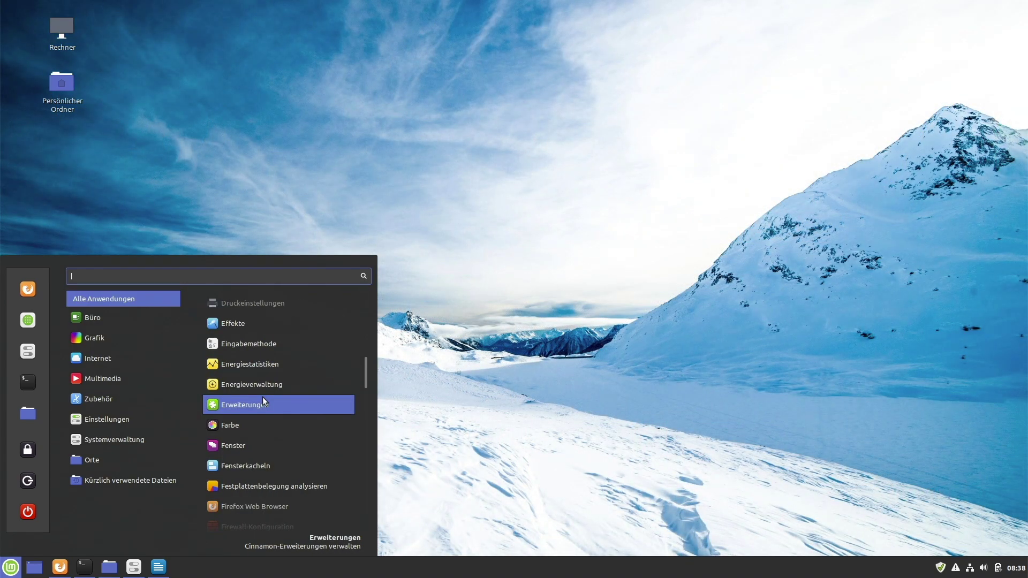
{"action": "scroll", "coordinate": [262, 400], "scroll_direction": "down", "scroll_amount": 1}
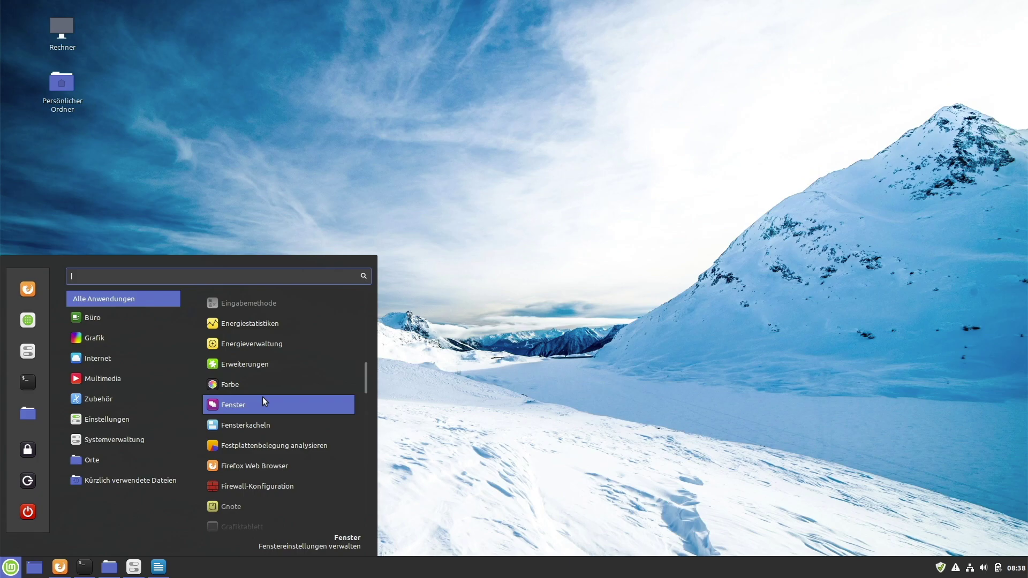
{"action": "scroll", "coordinate": [262, 401], "scroll_direction": "down", "scroll_amount": 1}
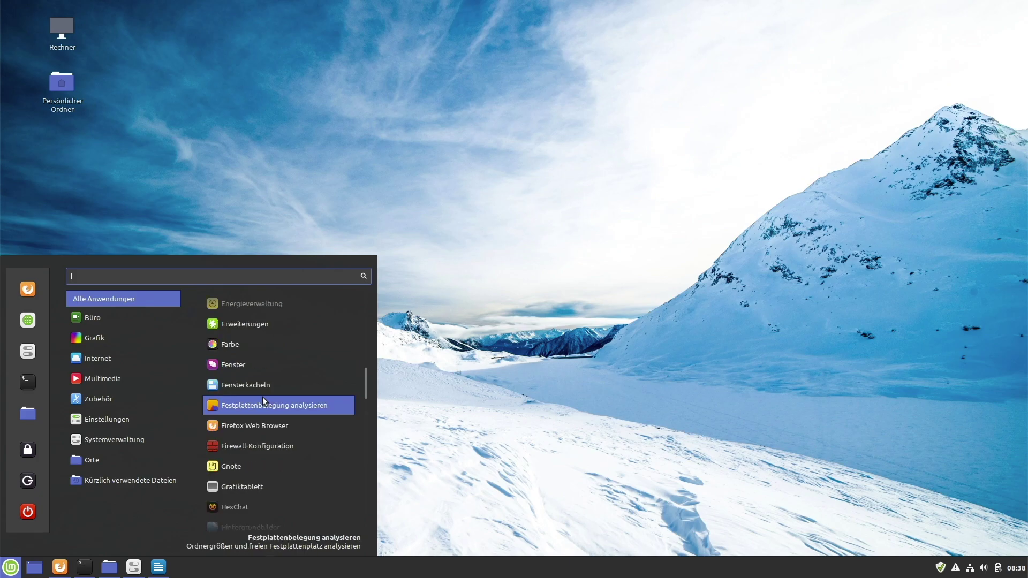
{"action": "scroll", "coordinate": [262, 401], "scroll_direction": "down", "scroll_amount": 1}
{"action": "scroll", "coordinate": [262, 401], "scroll_direction": "down", "scroll_amount": 1}
{"action": "scroll", "coordinate": [263, 401], "scroll_direction": "down", "scroll_amount": 1}
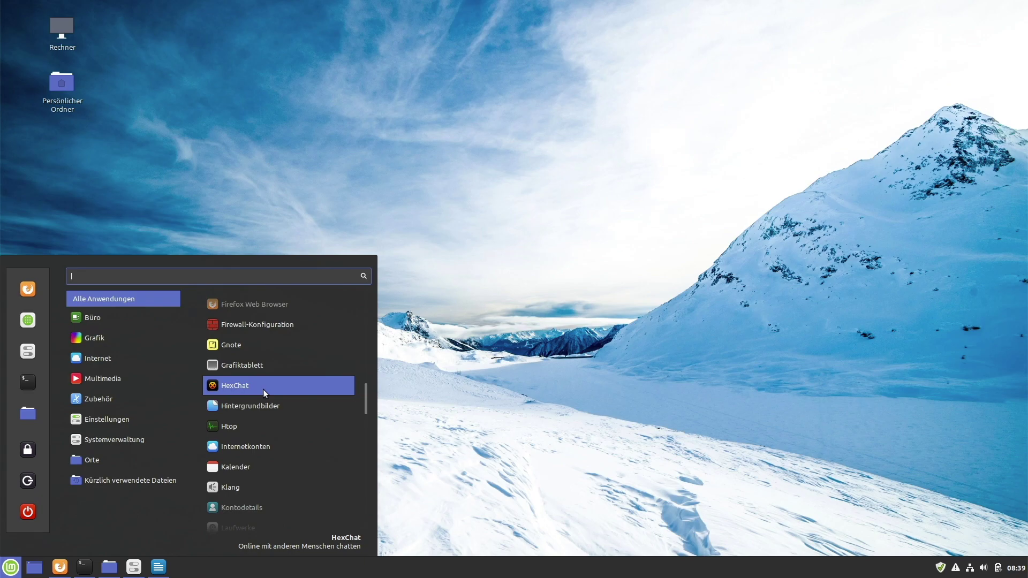
{"action": "scroll", "coordinate": [264, 396], "scroll_direction": "down", "scroll_amount": 3}
{"action": "scroll", "coordinate": [263, 394], "scroll_direction": "down", "scroll_amount": 4}
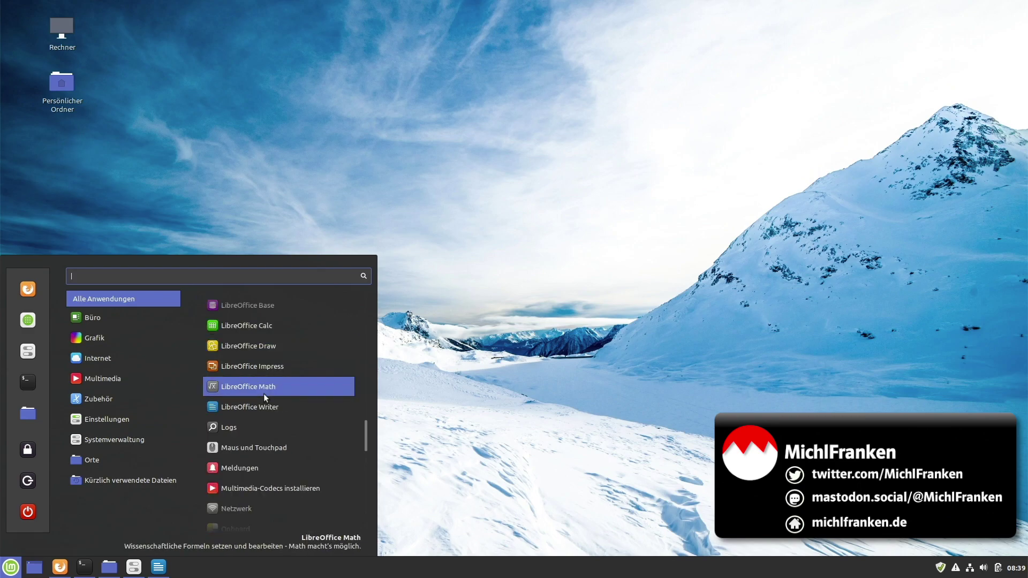
{"action": "scroll", "coordinate": [263, 394], "scroll_direction": "down", "scroll_amount": 1}
{"action": "scroll", "coordinate": [264, 394], "scroll_direction": "down", "scroll_amount": 2}
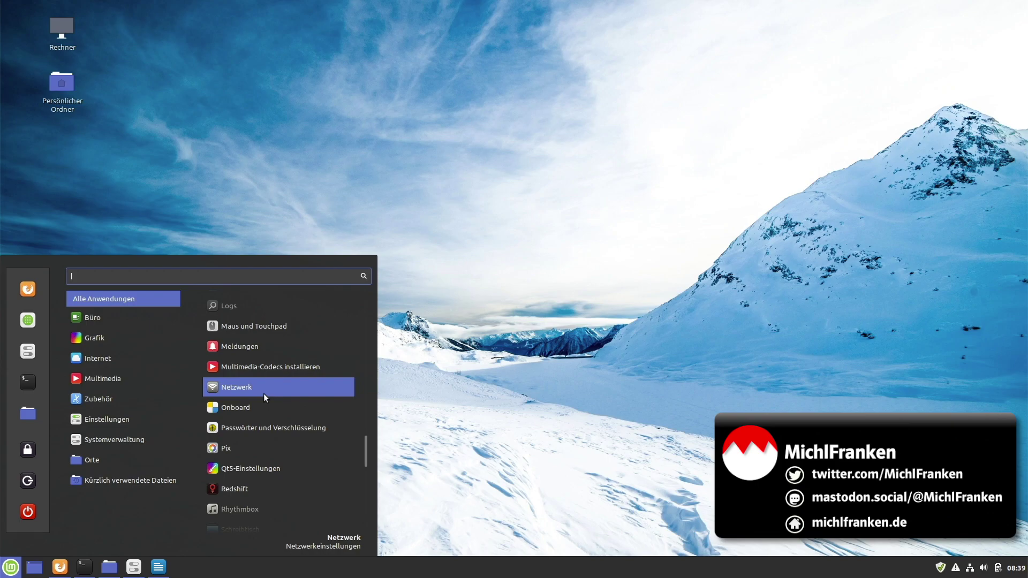
{"action": "scroll", "coordinate": [264, 393], "scroll_direction": "down", "scroll_amount": 2}
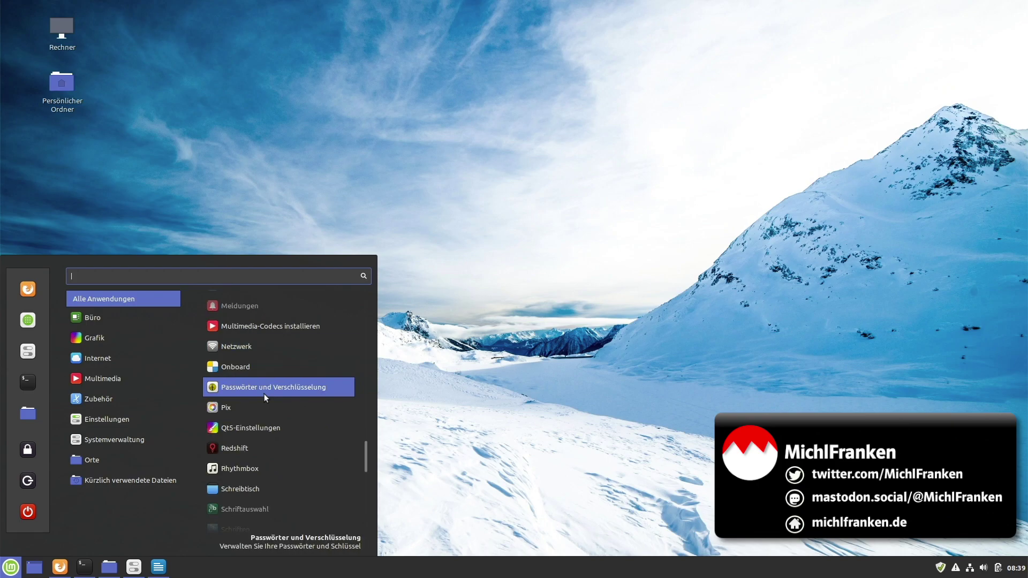
{"action": "scroll", "coordinate": [264, 394], "scroll_direction": "down", "scroll_amount": 1}
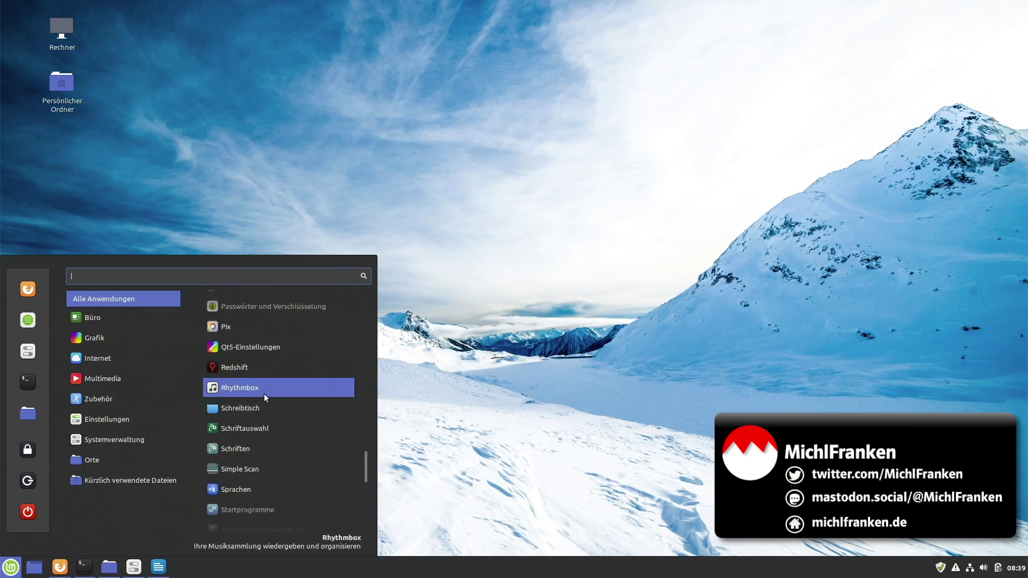
{"action": "scroll", "coordinate": [264, 396], "scroll_direction": "down", "scroll_amount": 3}
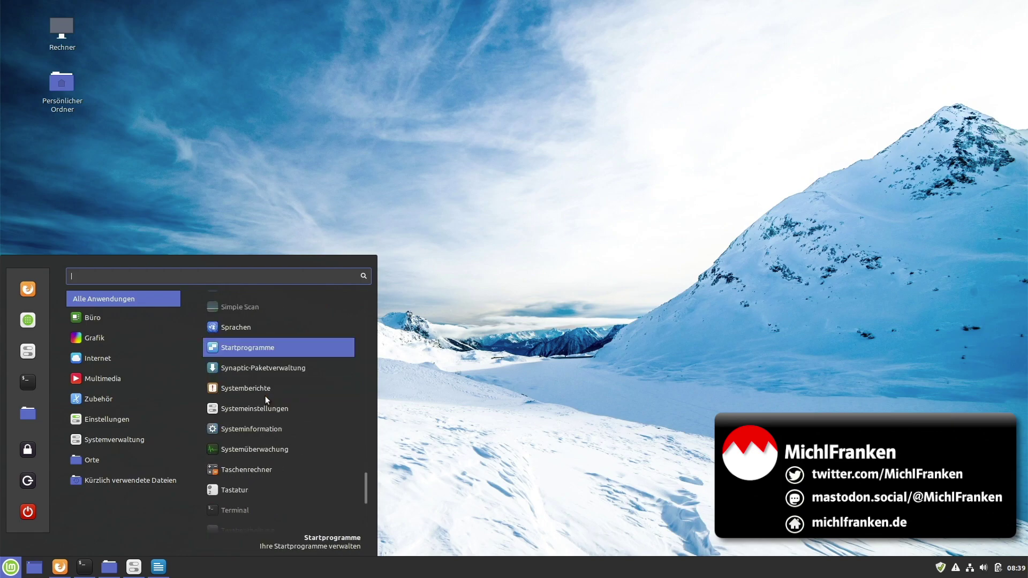
{"action": "scroll", "coordinate": [265, 396], "scroll_direction": "down", "scroll_amount": 3}
{"action": "scroll", "coordinate": [265, 396], "scroll_direction": "down", "scroll_amount": 3}
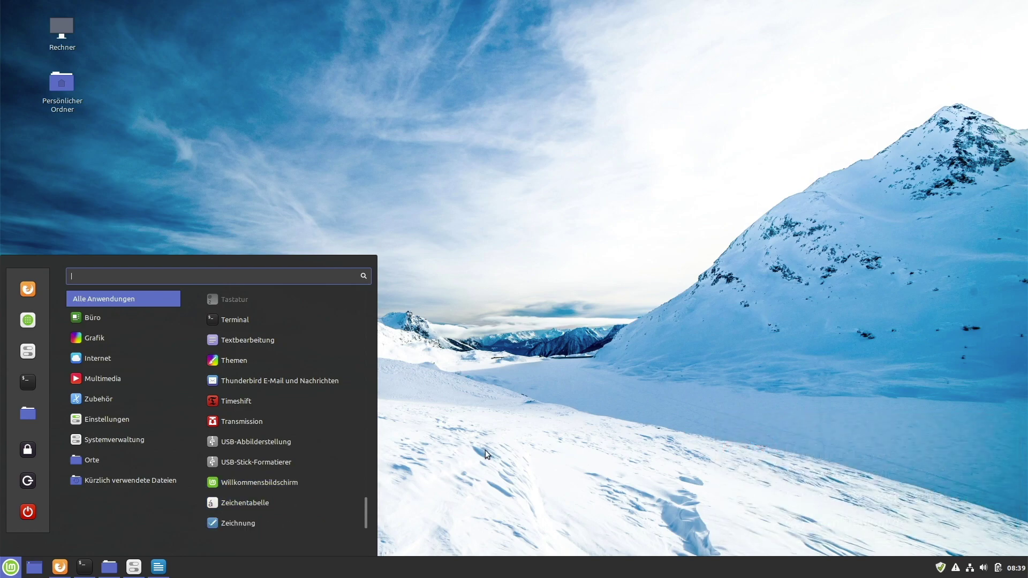
{"action": "left_click", "coordinate": [556, 451]}
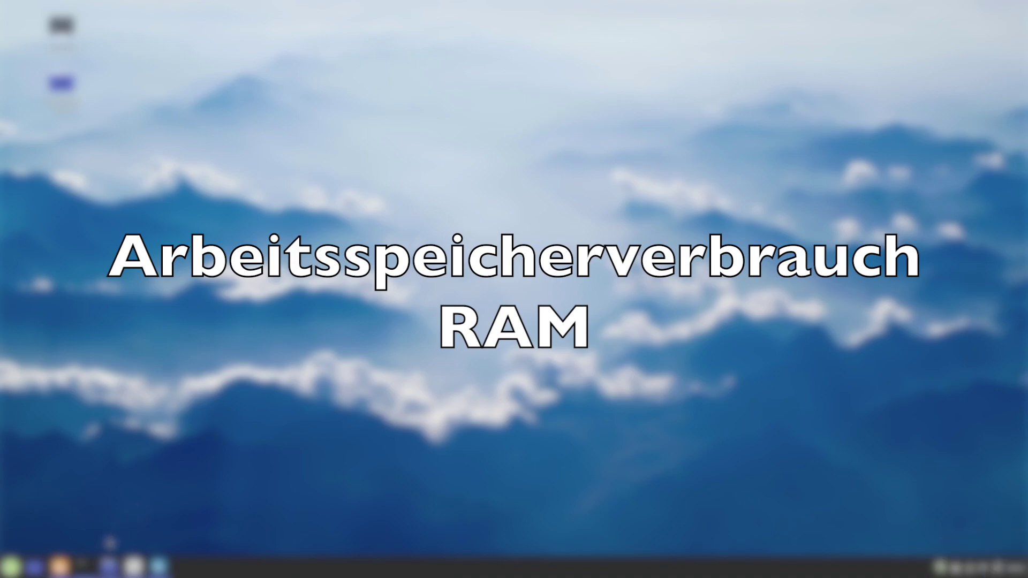
Restore the terminal window and run htop to check the system's memory usage
{"action": "left_click", "coordinate": [84, 567]}
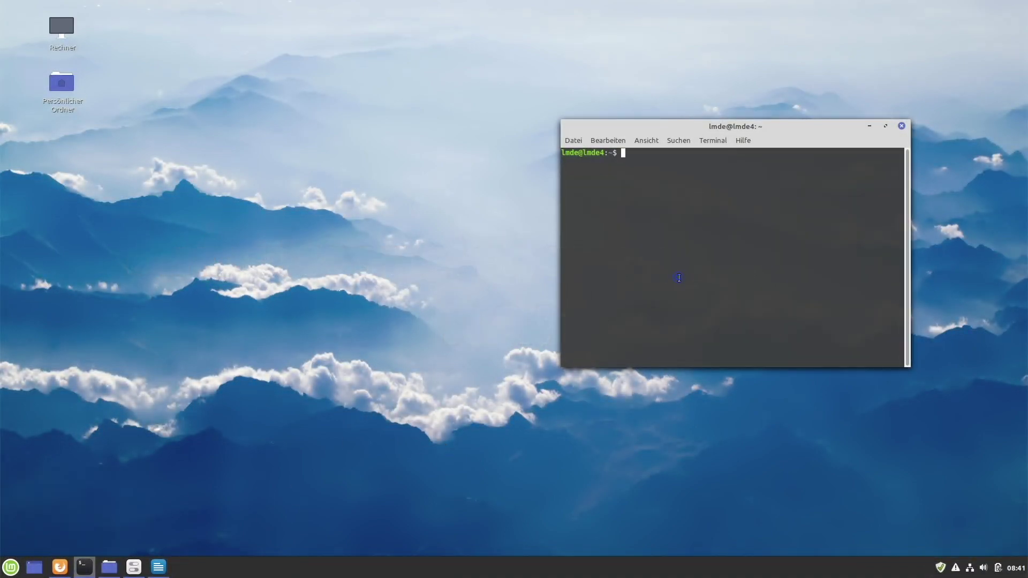
{"action": "type", "text": "htop"}
{"action": "key", "text": "Return"}
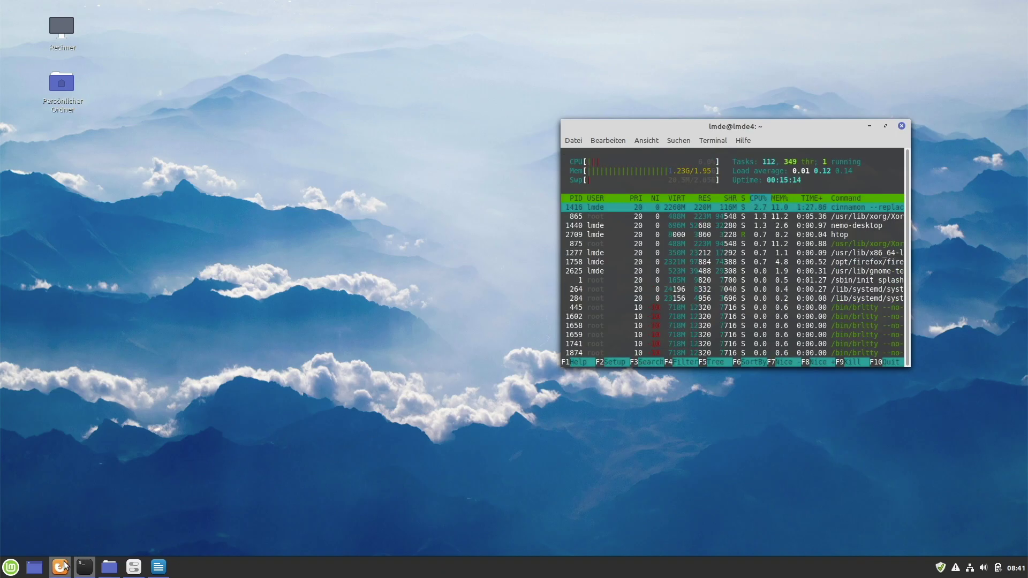
Bring up and close the Firefox window and the LibreOffice Writer window, leaving htop running in the terminal
{"action": "mouse_move", "coordinate": [65, 565]}
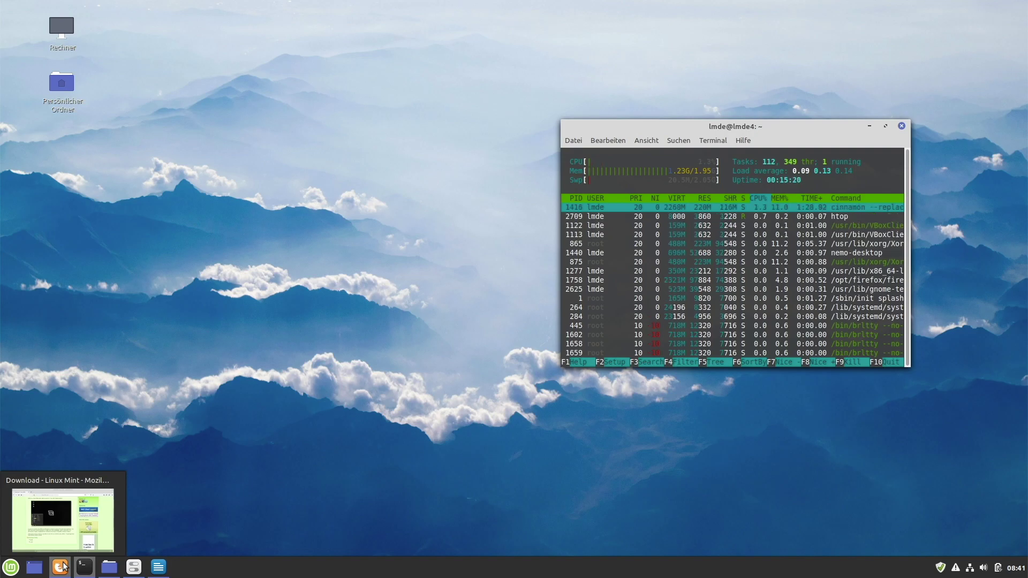
{"action": "left_click", "coordinate": [61, 566]}
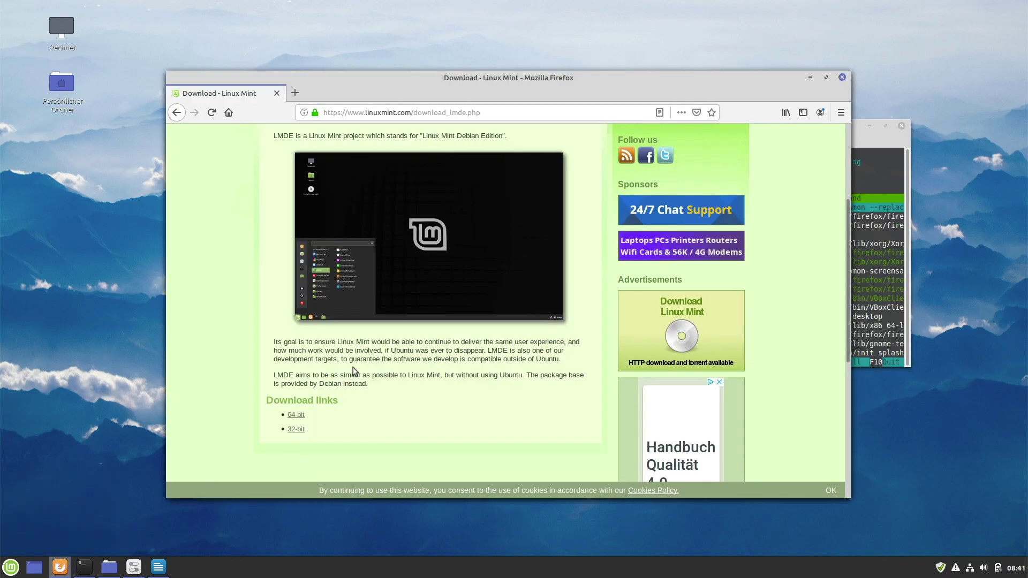
{"action": "left_click", "coordinate": [842, 77]}
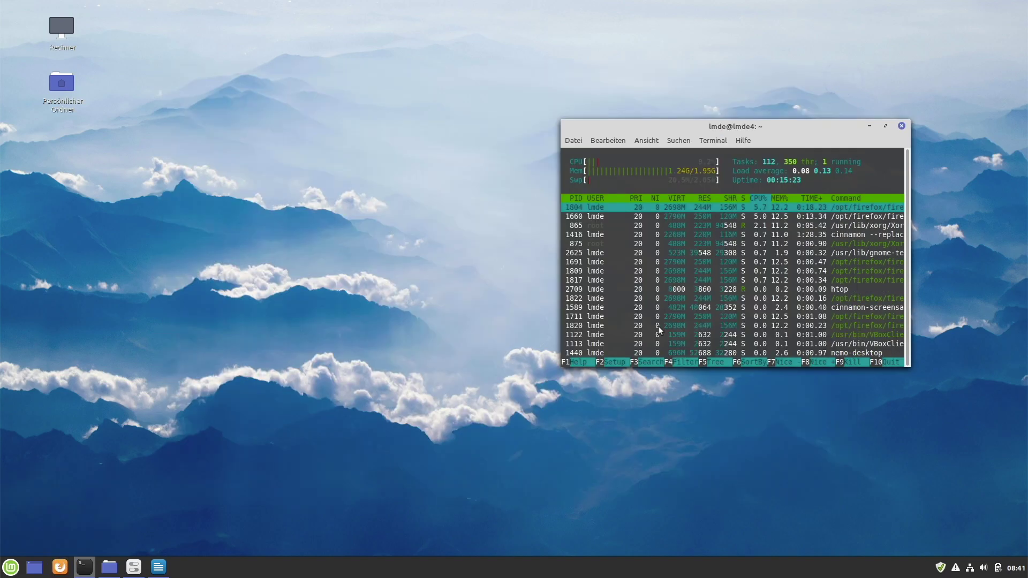
{"action": "left_click", "coordinate": [159, 567]}
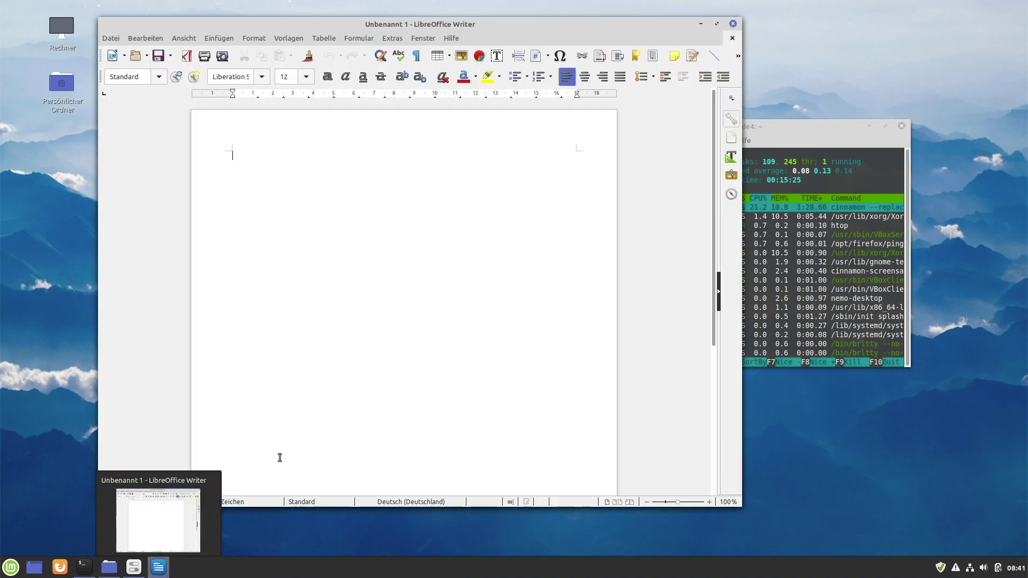
{"action": "left_click", "coordinate": [733, 23]}
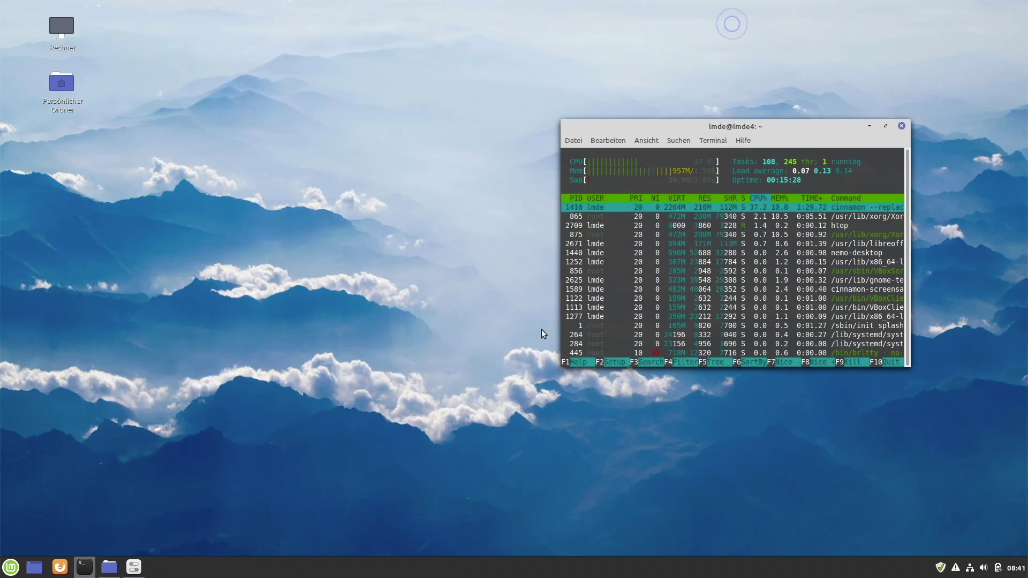